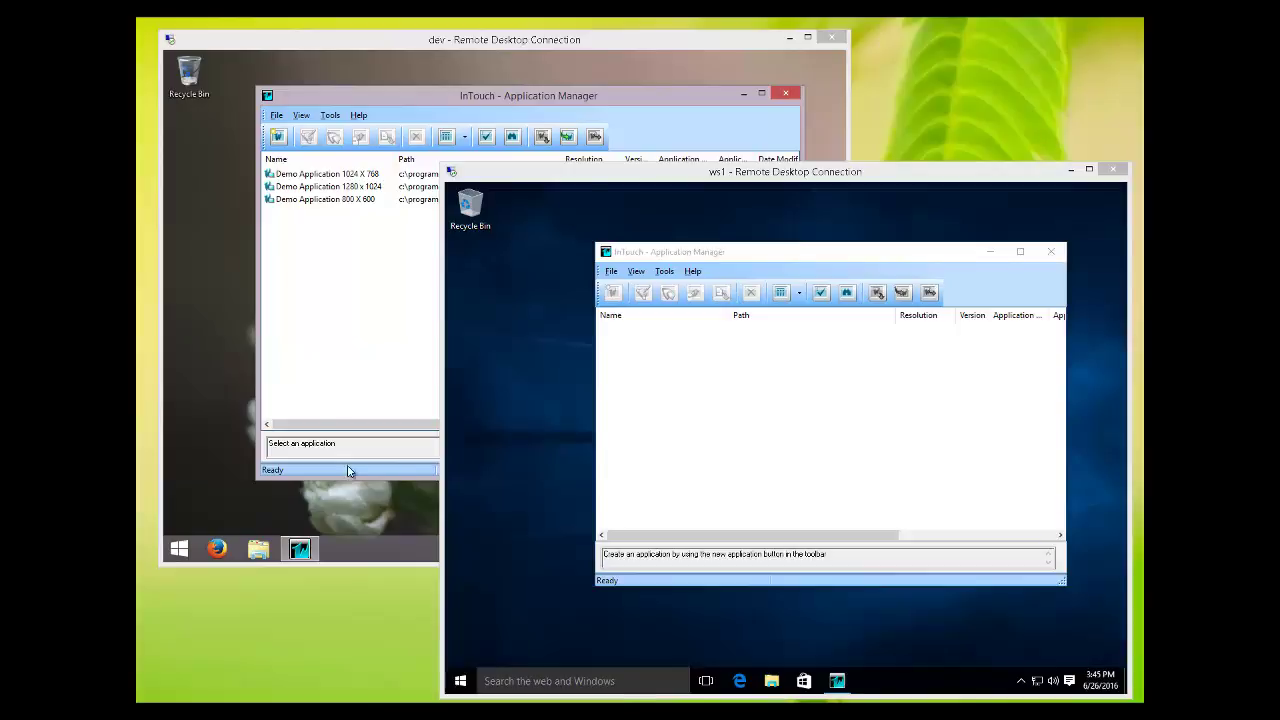
# Switch between the dev and ws1 remote sessions, ending on the dev desktop with Application Manager
pyautogui.click(305, 294)
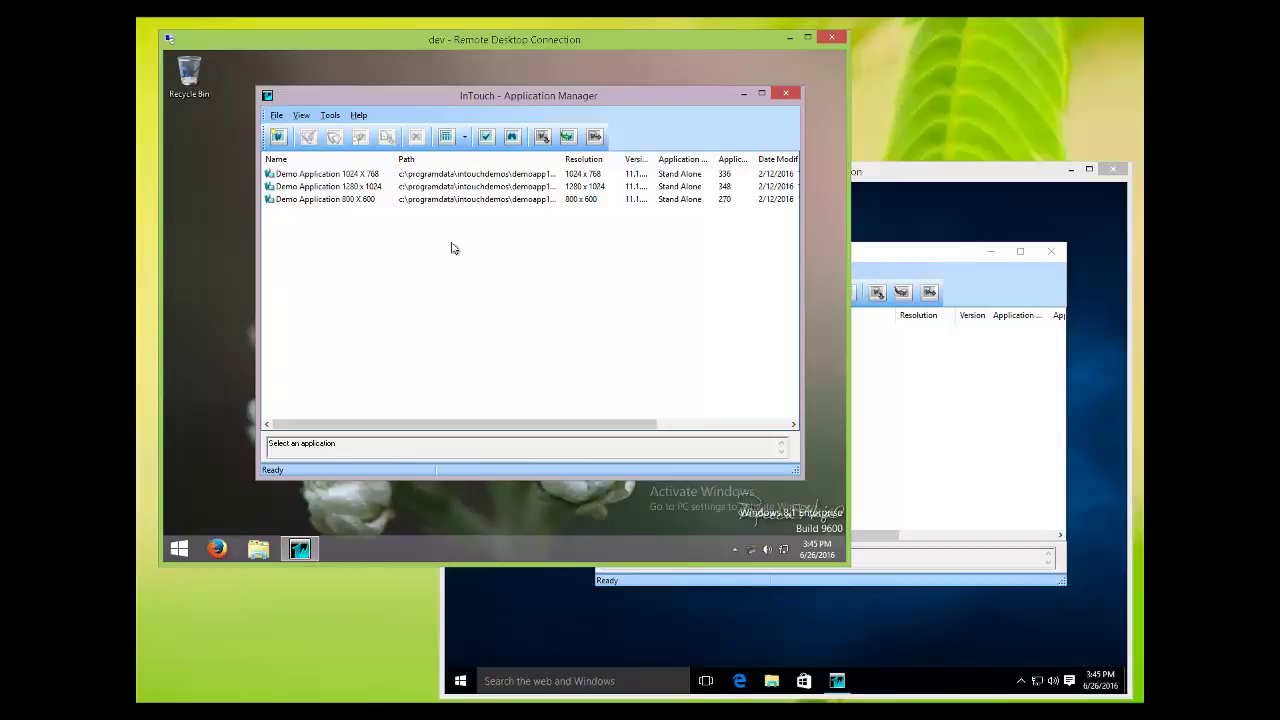
pyautogui.click(893, 180)
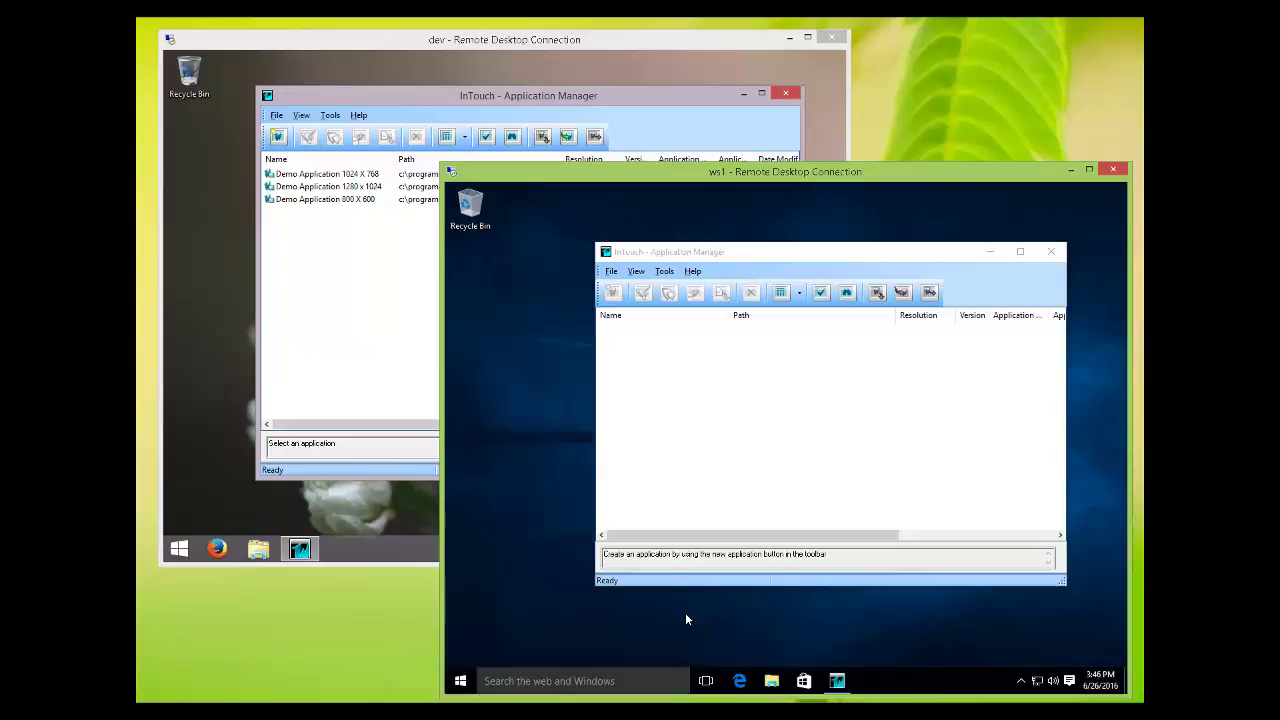
pyautogui.click(428, 44)
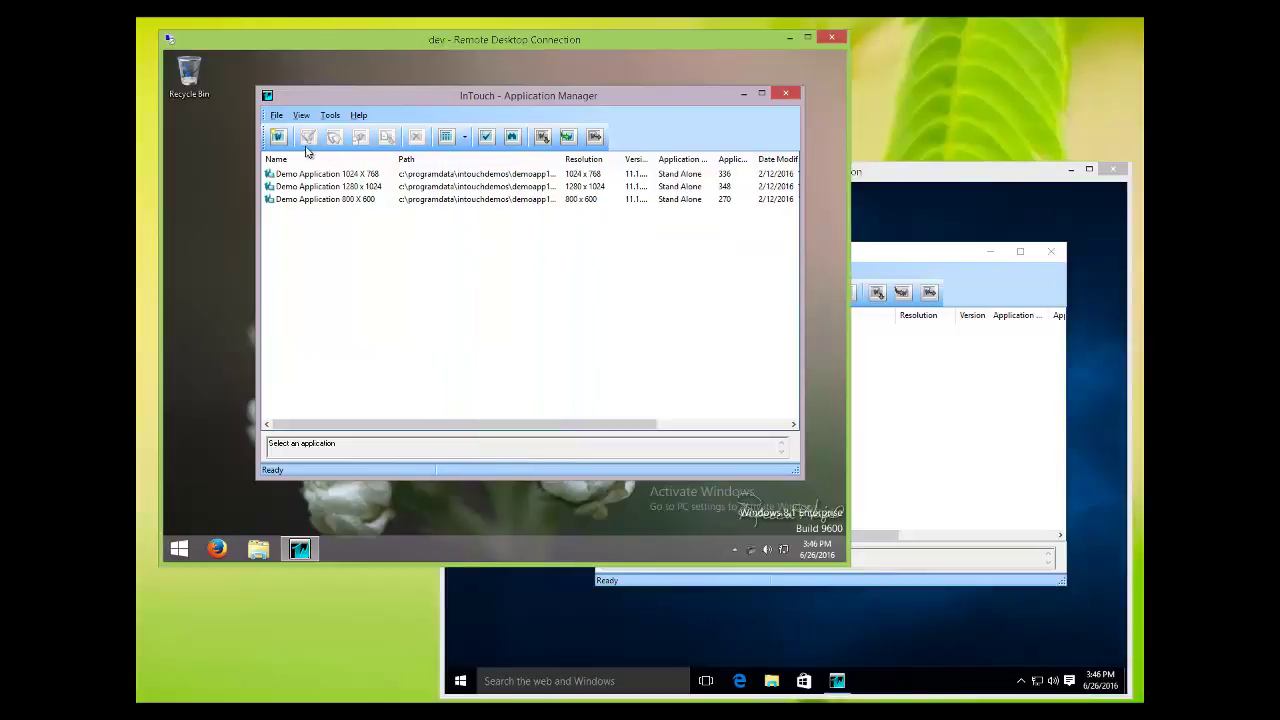
# Create a Modern application in directory App1 under C:\InTouchApps, named 'App 1'
pyautogui.click(278, 137)
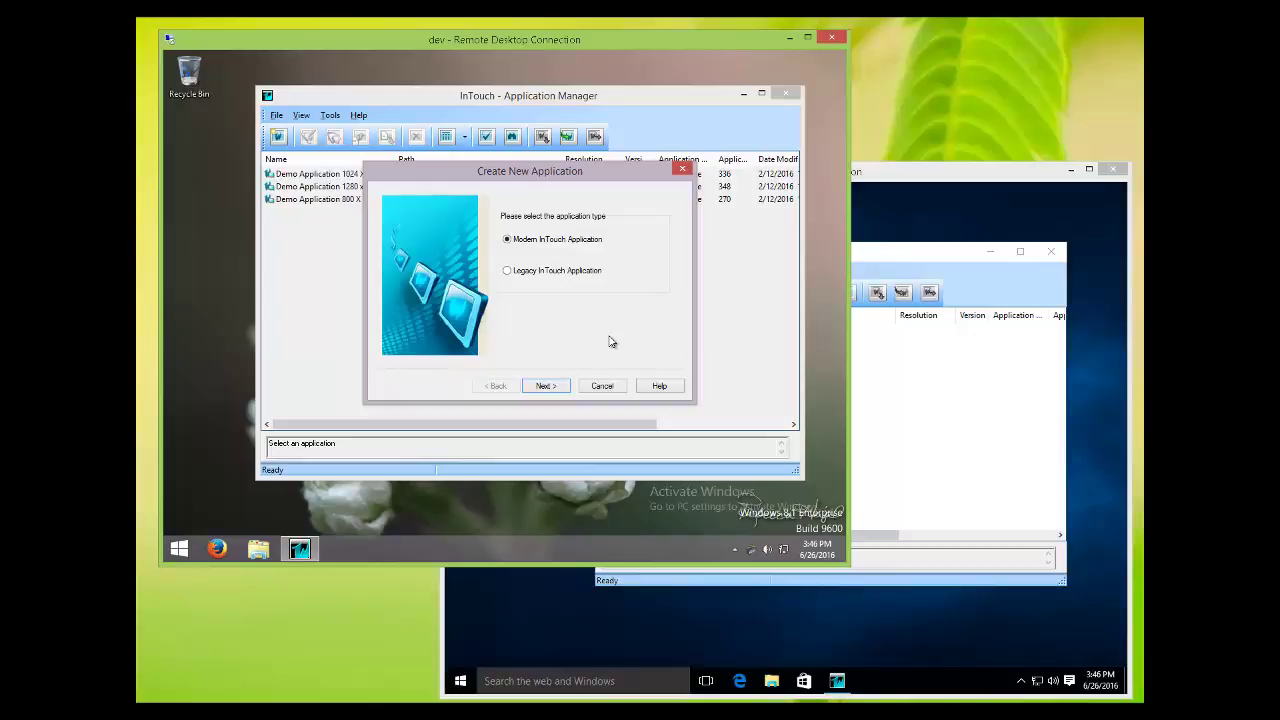
pyautogui.click(555, 387)
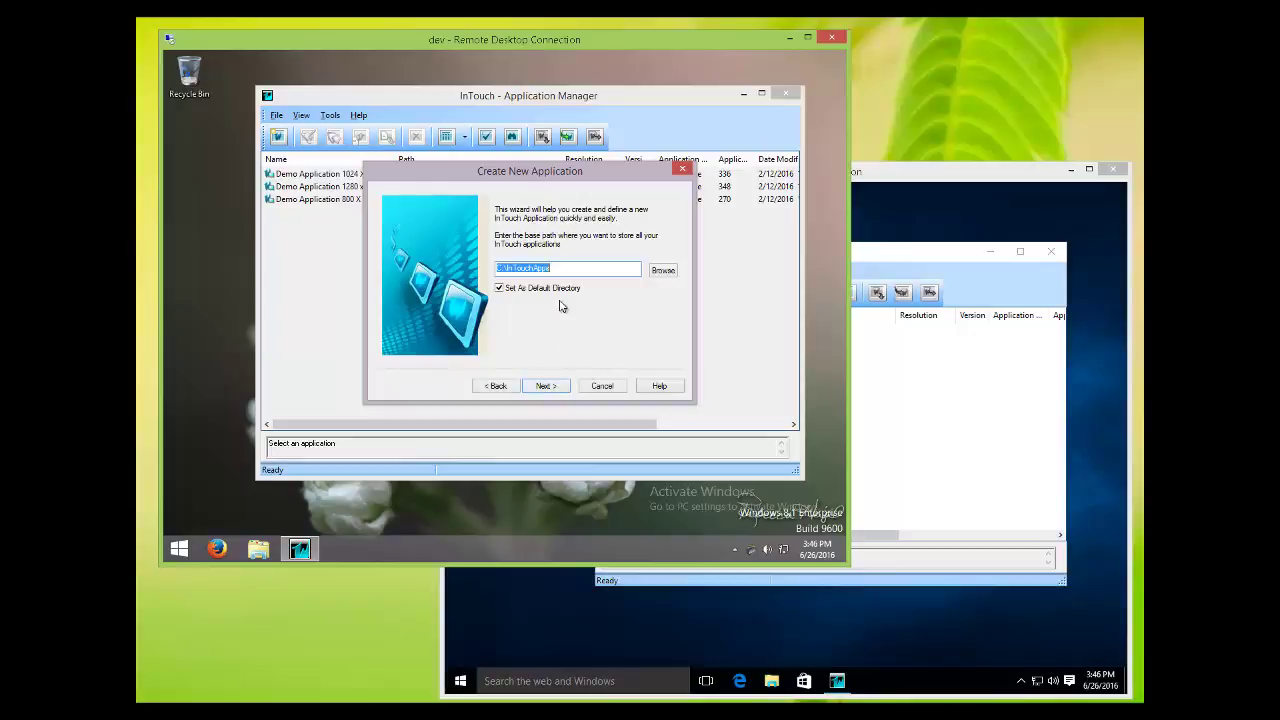
pyautogui.click(563, 388)
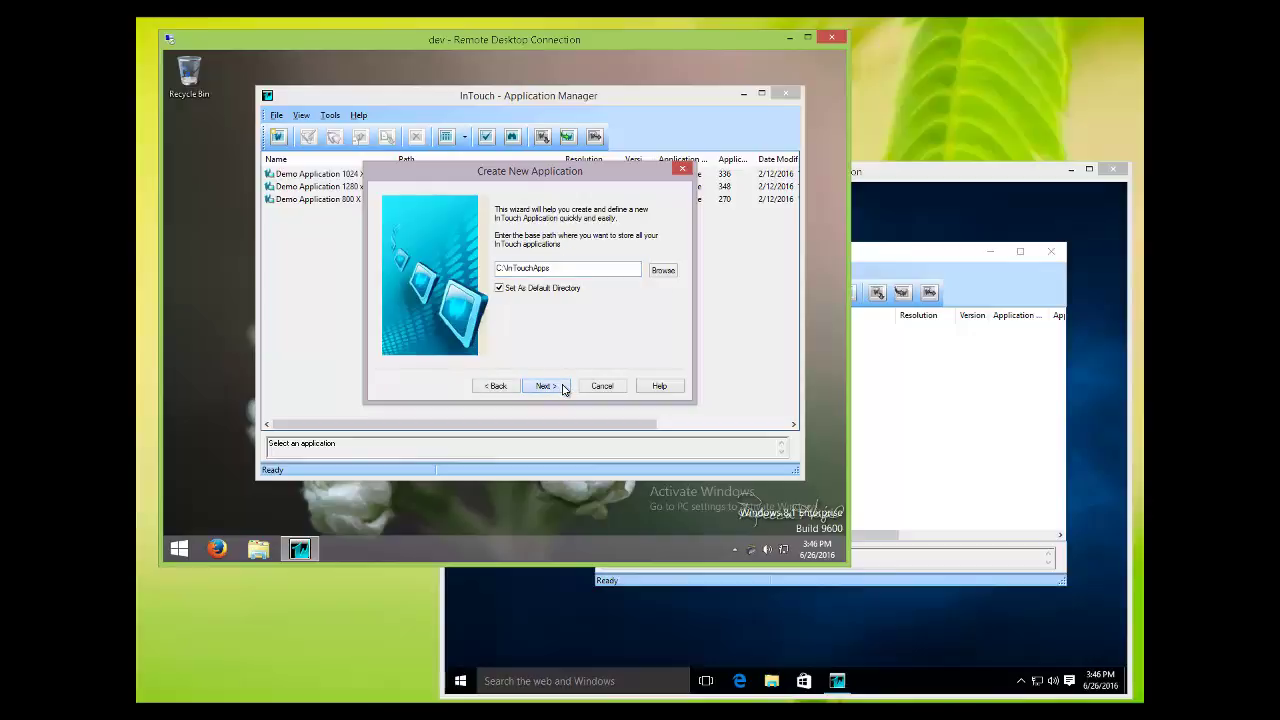
pyautogui.click(563, 388)
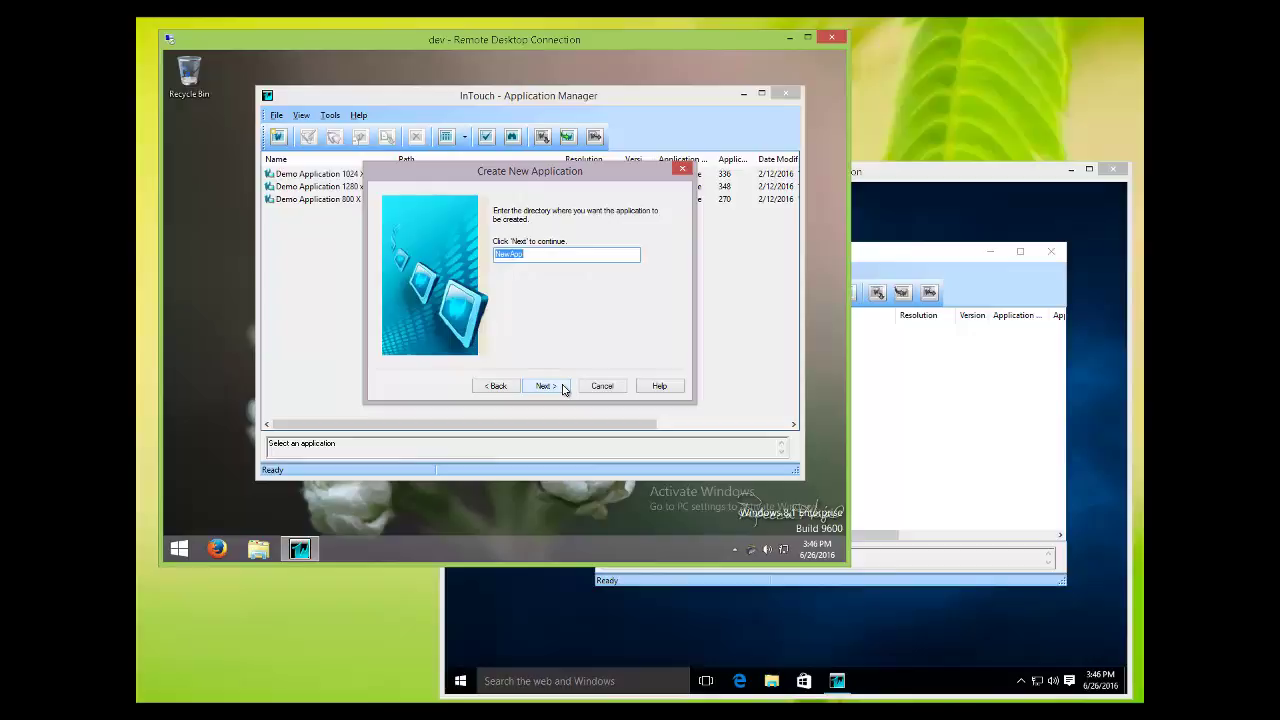
pyautogui.write('App1')
pyautogui.click(556, 389)
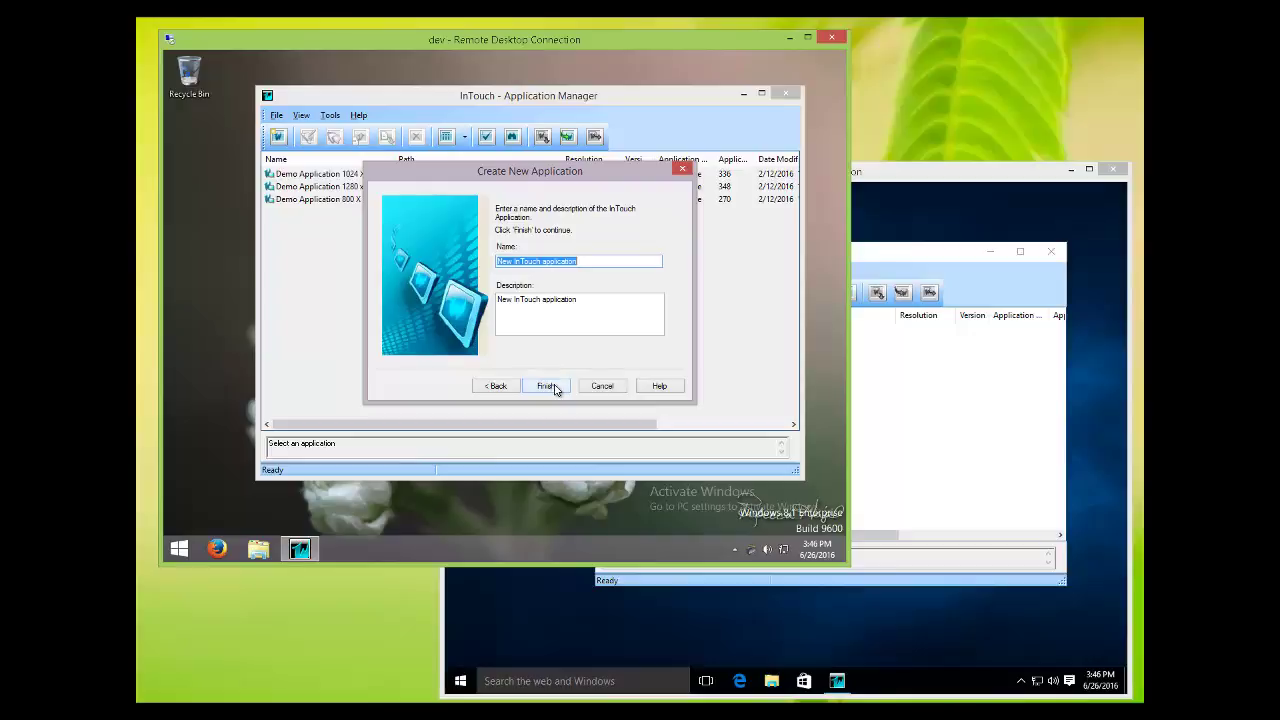
pyautogui.write('App 1')
pyautogui.click(551, 390)
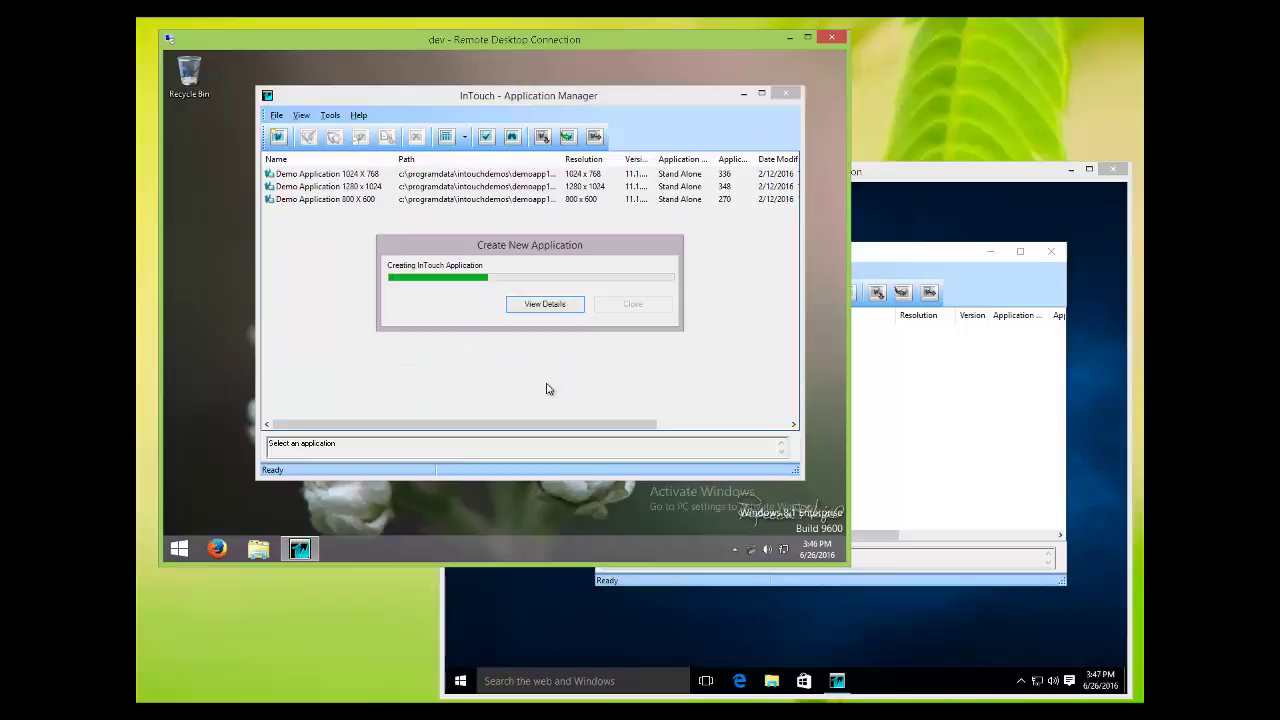
# Show the detailed creation log while App1 is being created
pyautogui.click(565, 306)
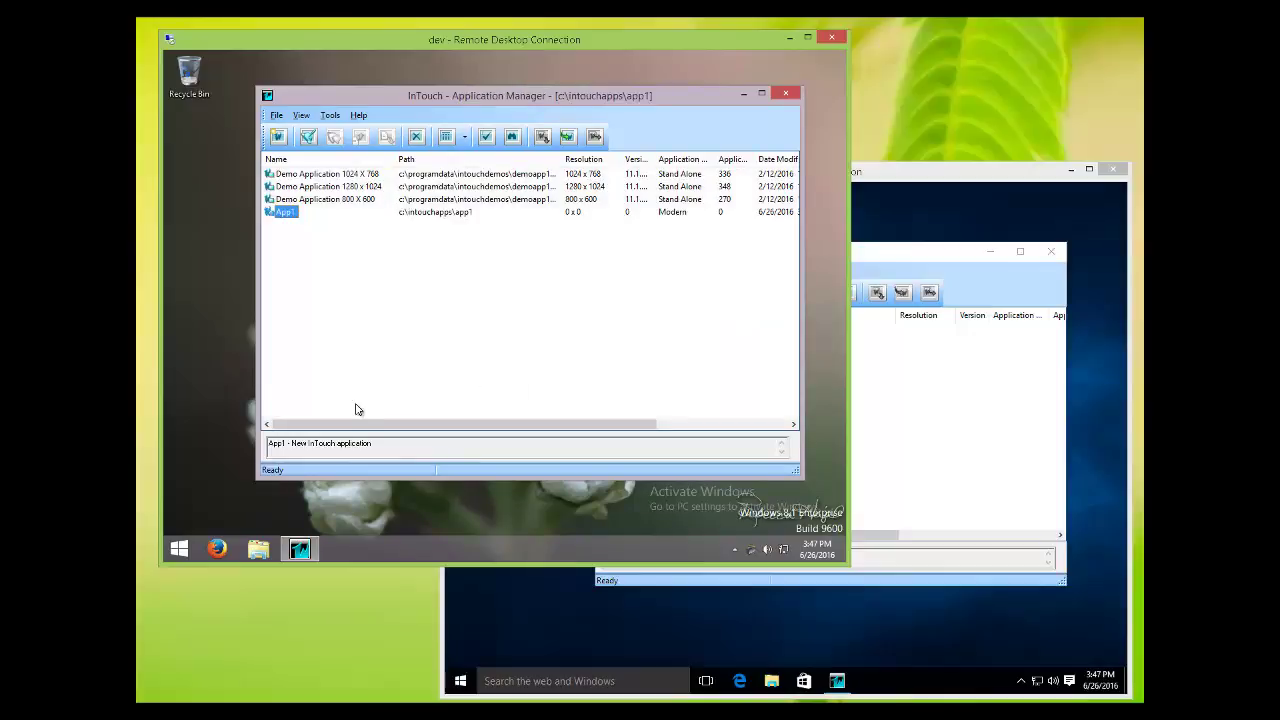
# Connect SQL Server Management Studio to DEV and select the hex-named database under Databases
pyautogui.click(179, 549)
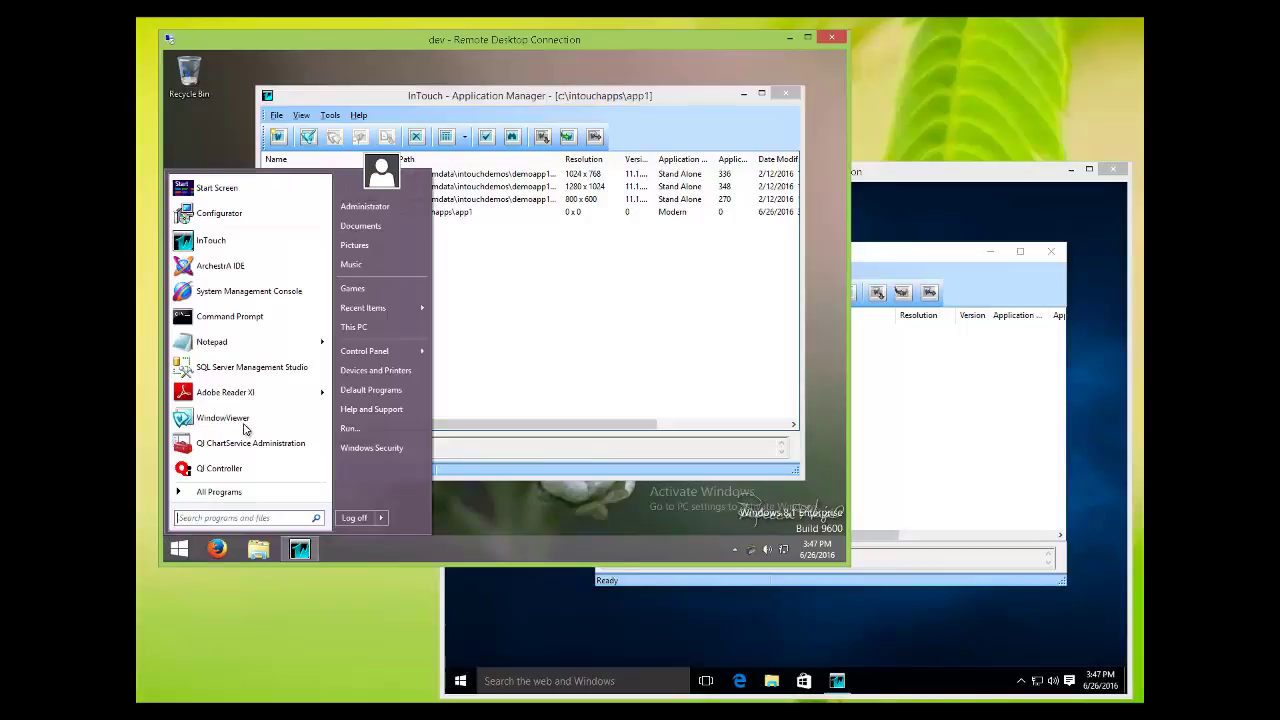
pyautogui.click(216, 374)
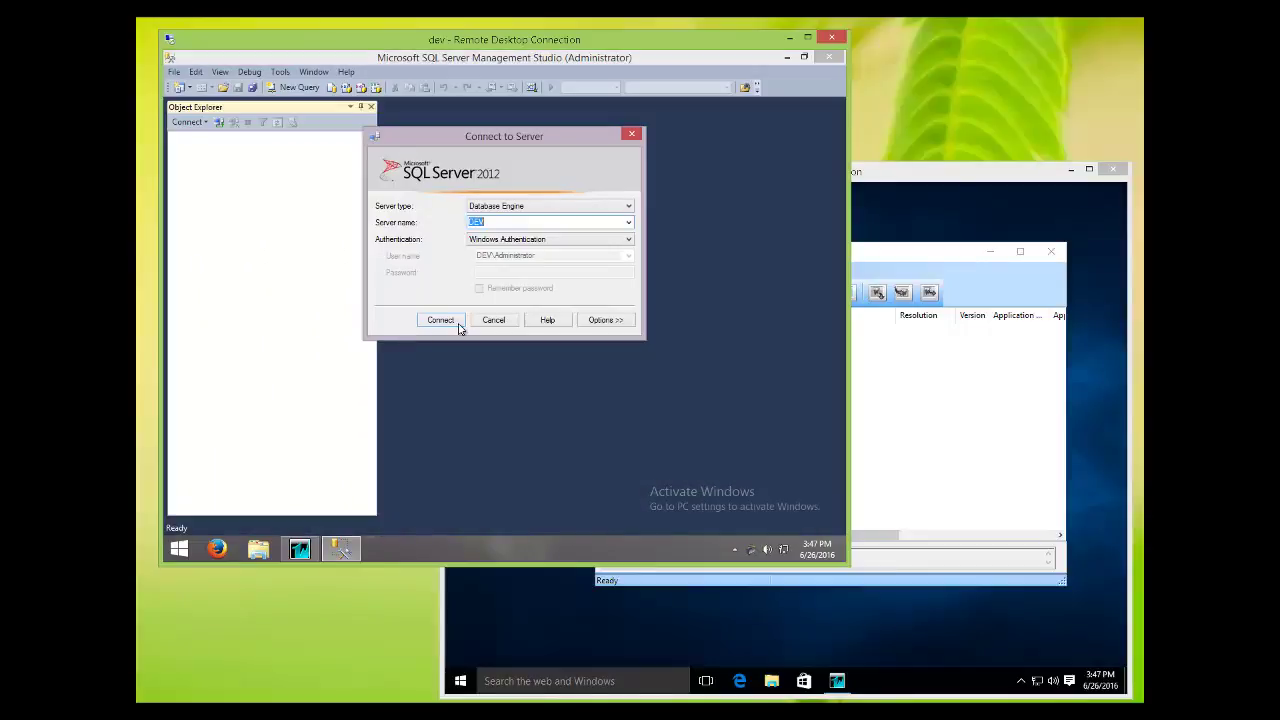
pyautogui.click(460, 326)
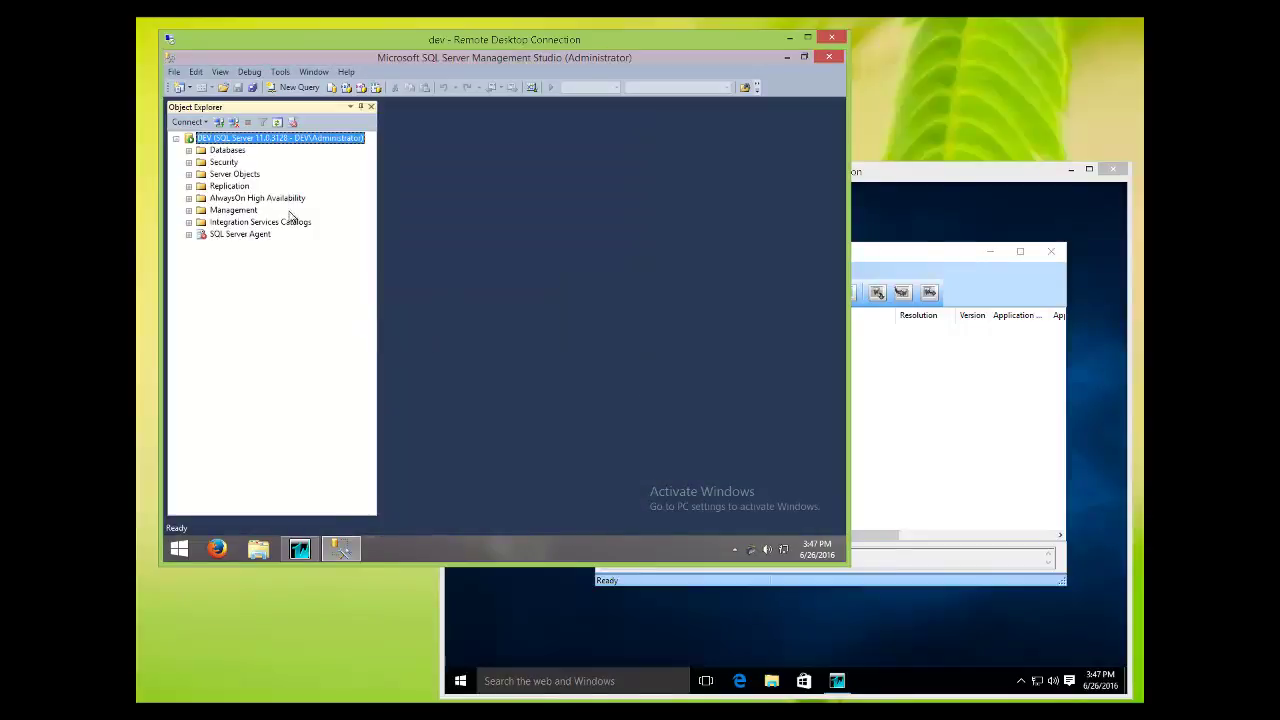
pyautogui.click(189, 150)
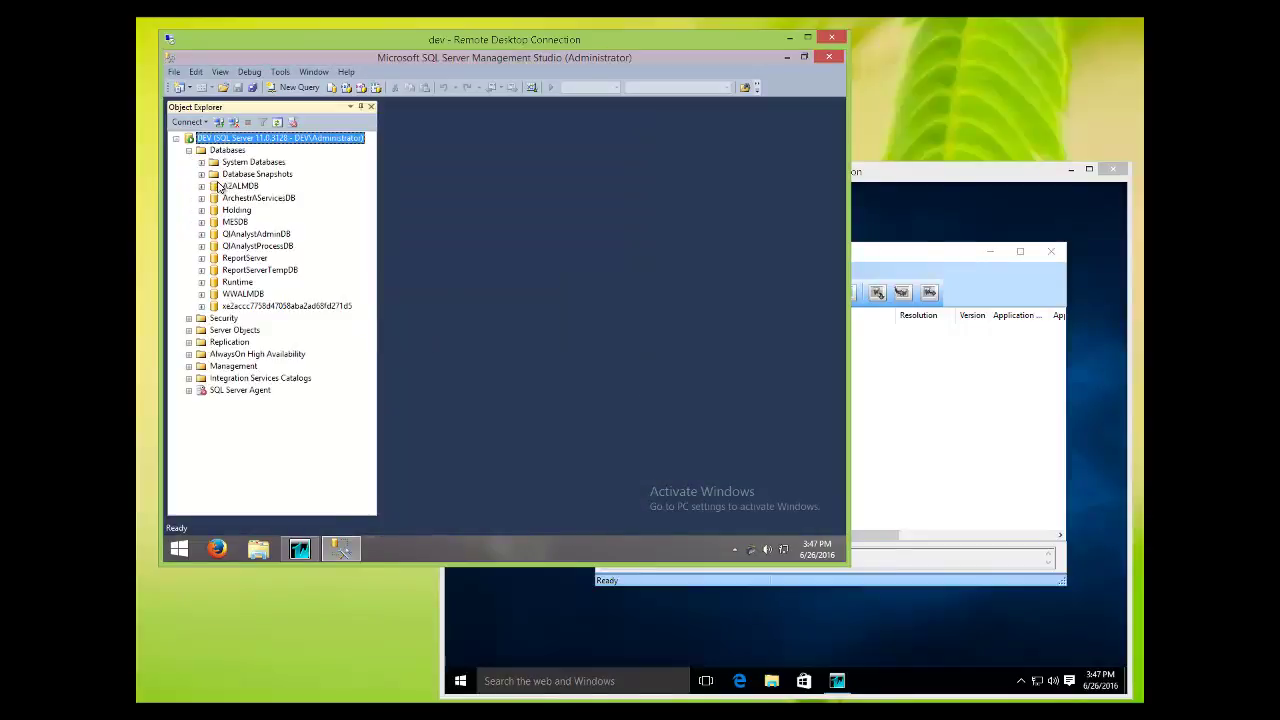
pyautogui.click(240, 306)
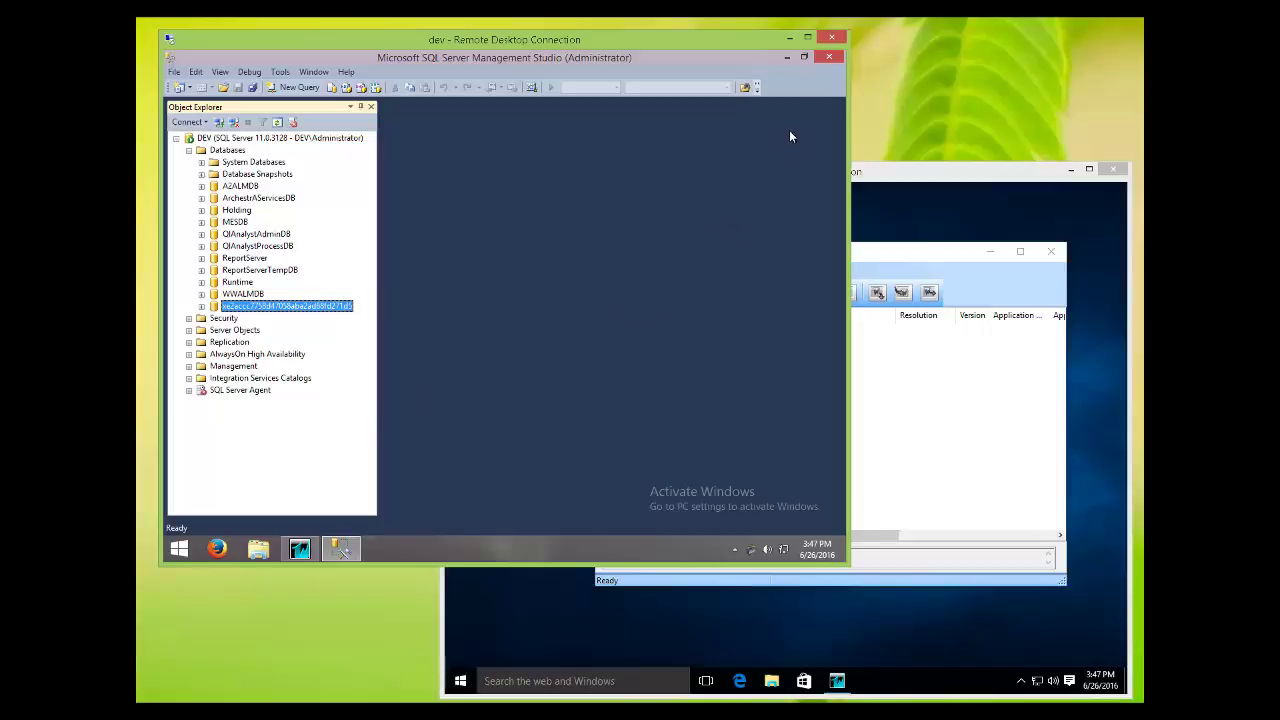
# Close SSMS, open App1 in WindowMaker and add a new window named Window1
pyautogui.click(829, 62)
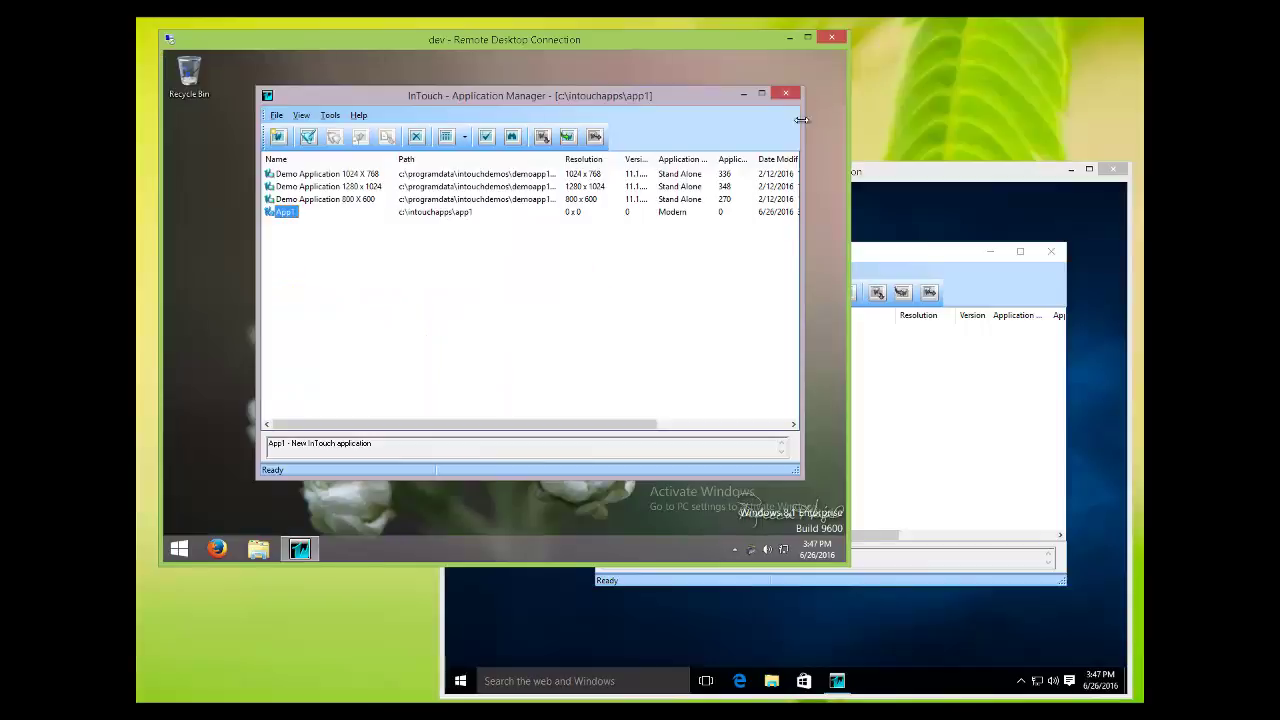
pyautogui.click(308, 136)
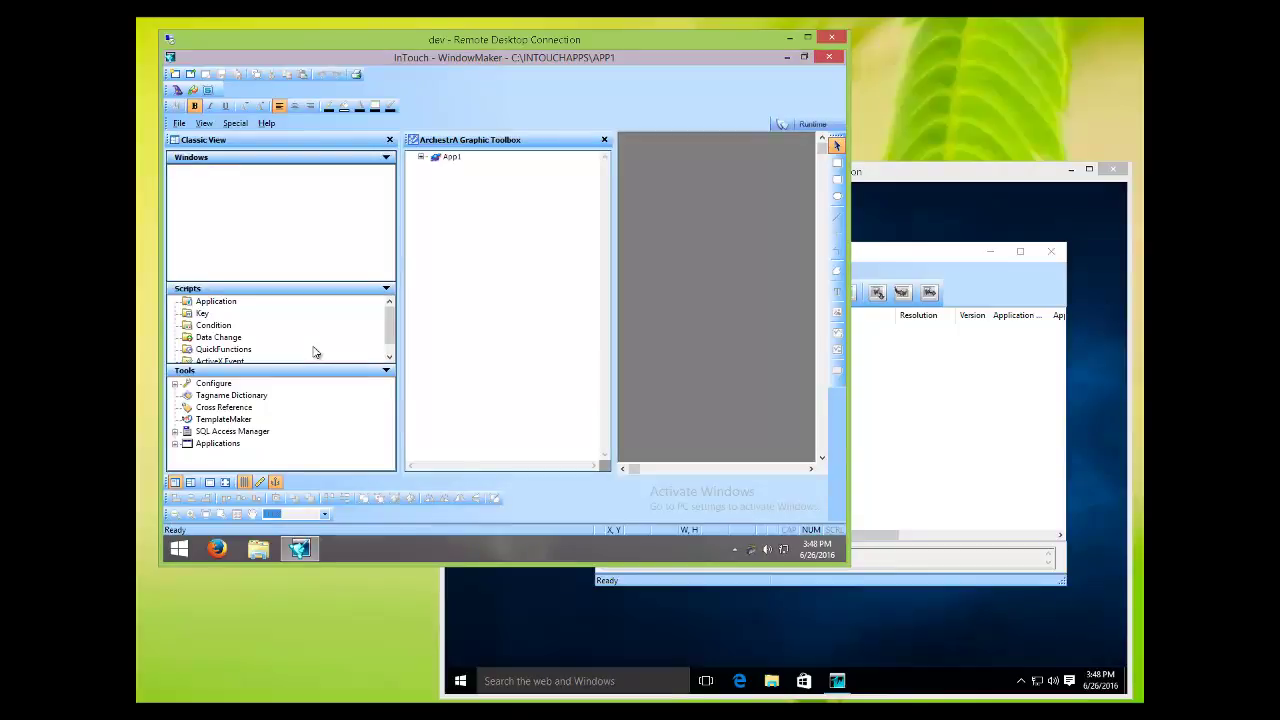
pyautogui.rightClick(265, 200)
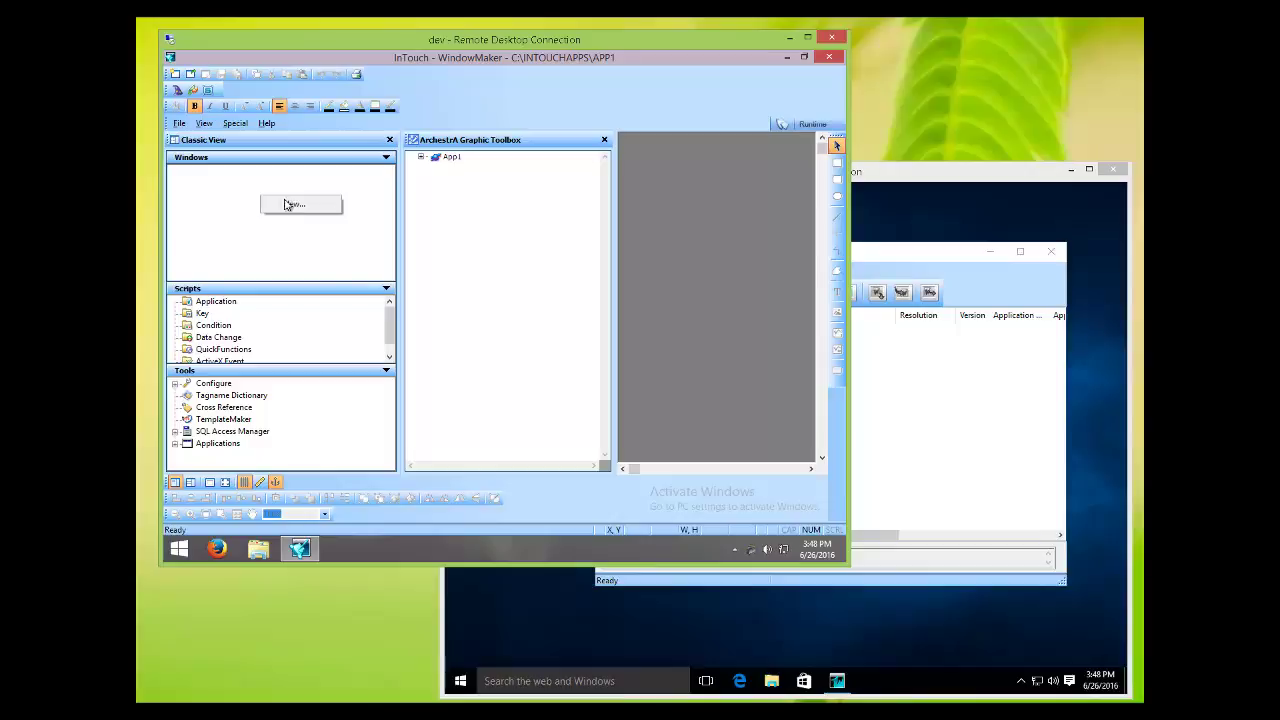
pyautogui.click(293, 205)
pyautogui.write('Window1')
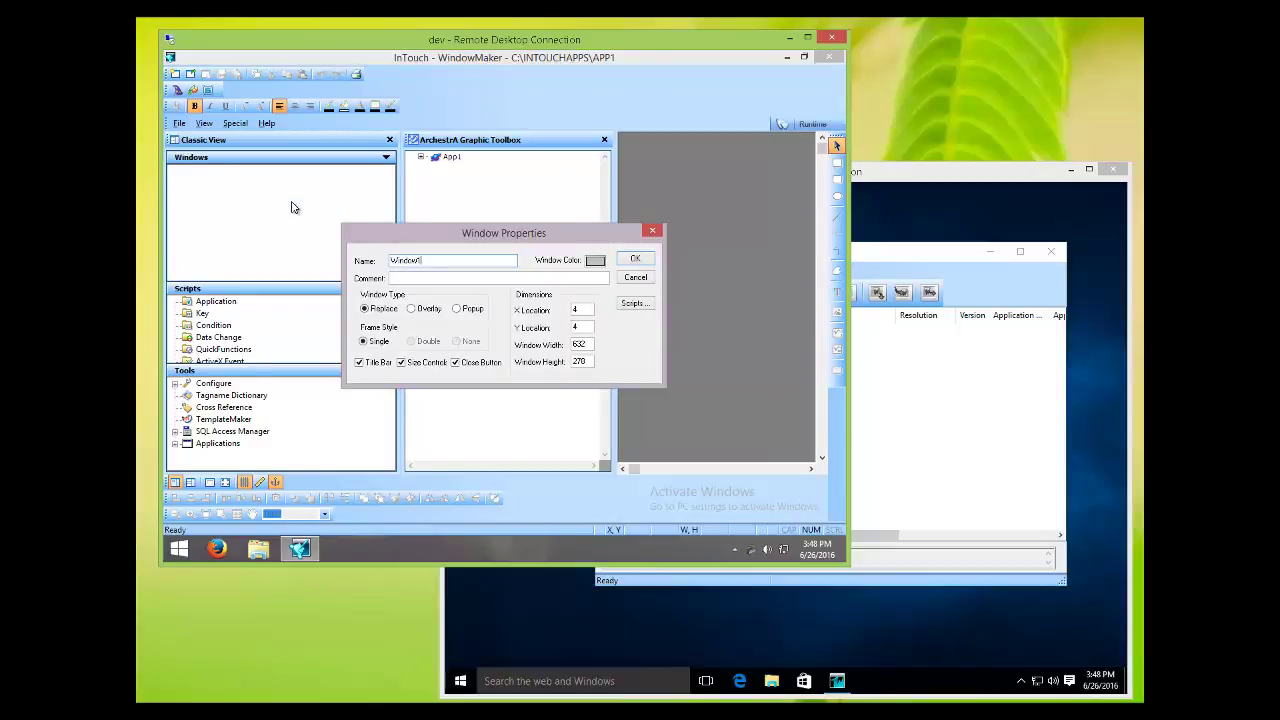
pyautogui.press('Return')
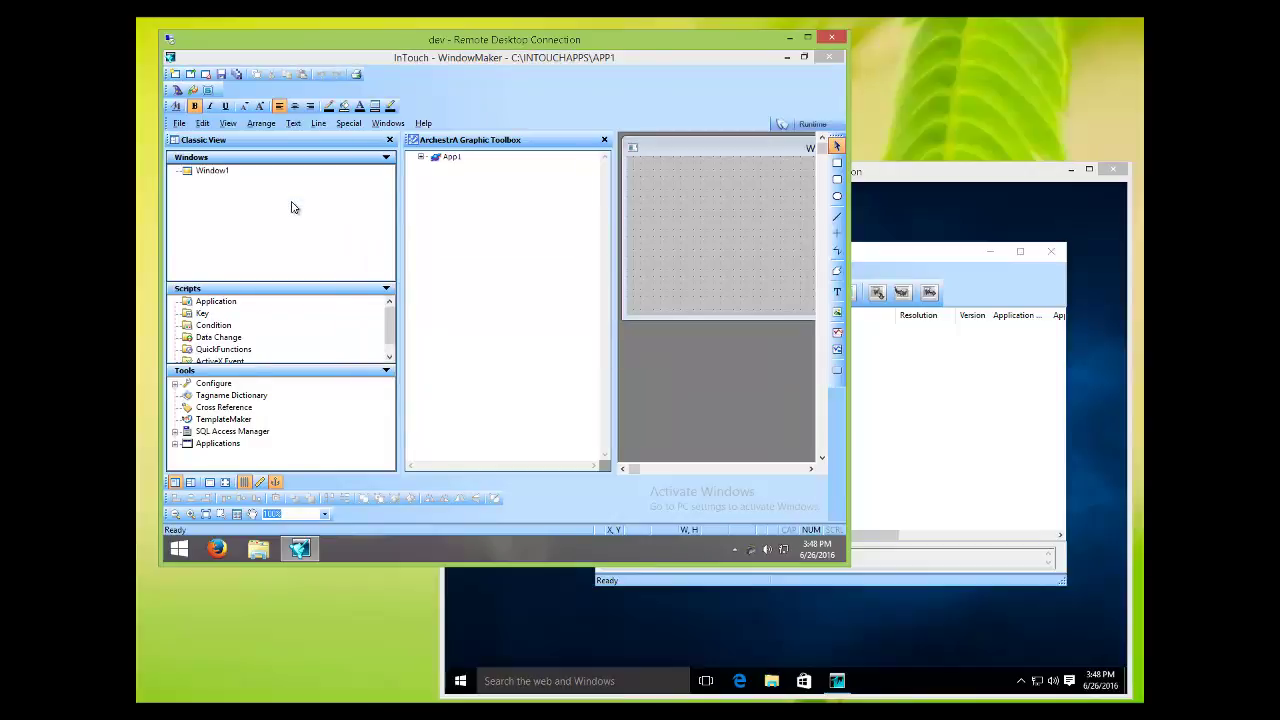
# Place the ClockNautical symbol from Symbol Library > Clocks onto Window1 and close WindowMaker
pyautogui.click(422, 157)
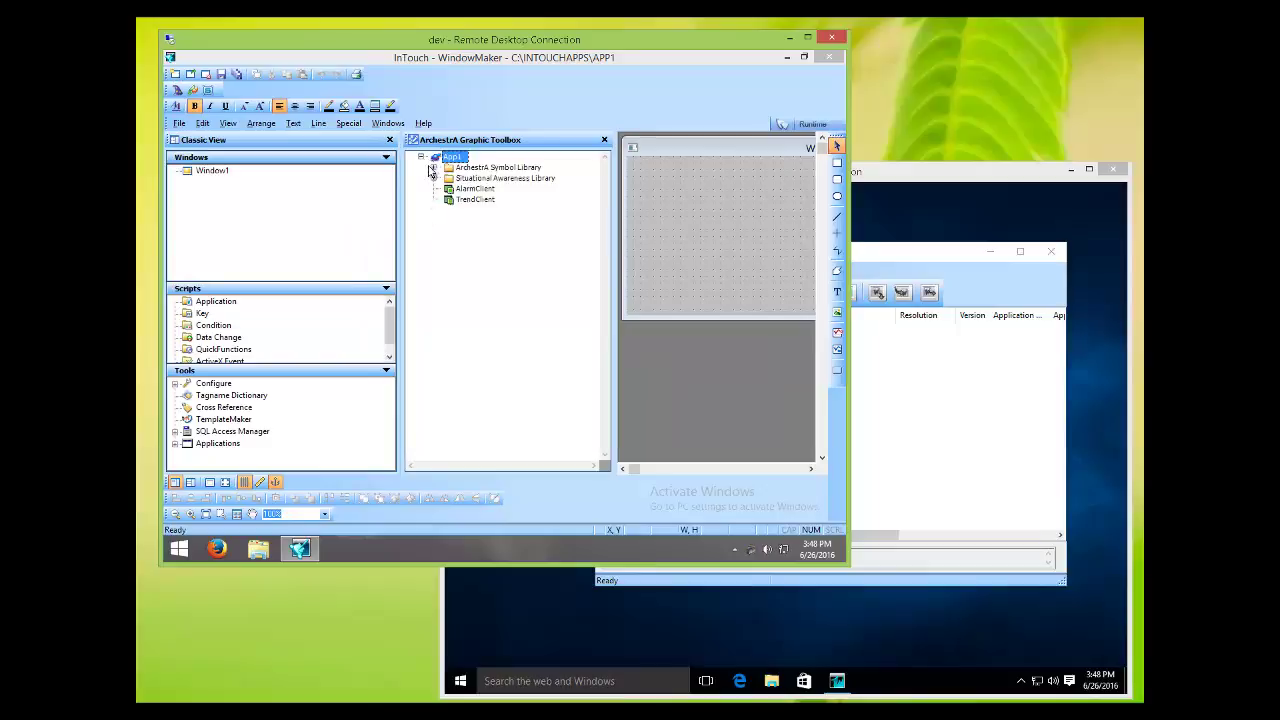
pyautogui.click(433, 167)
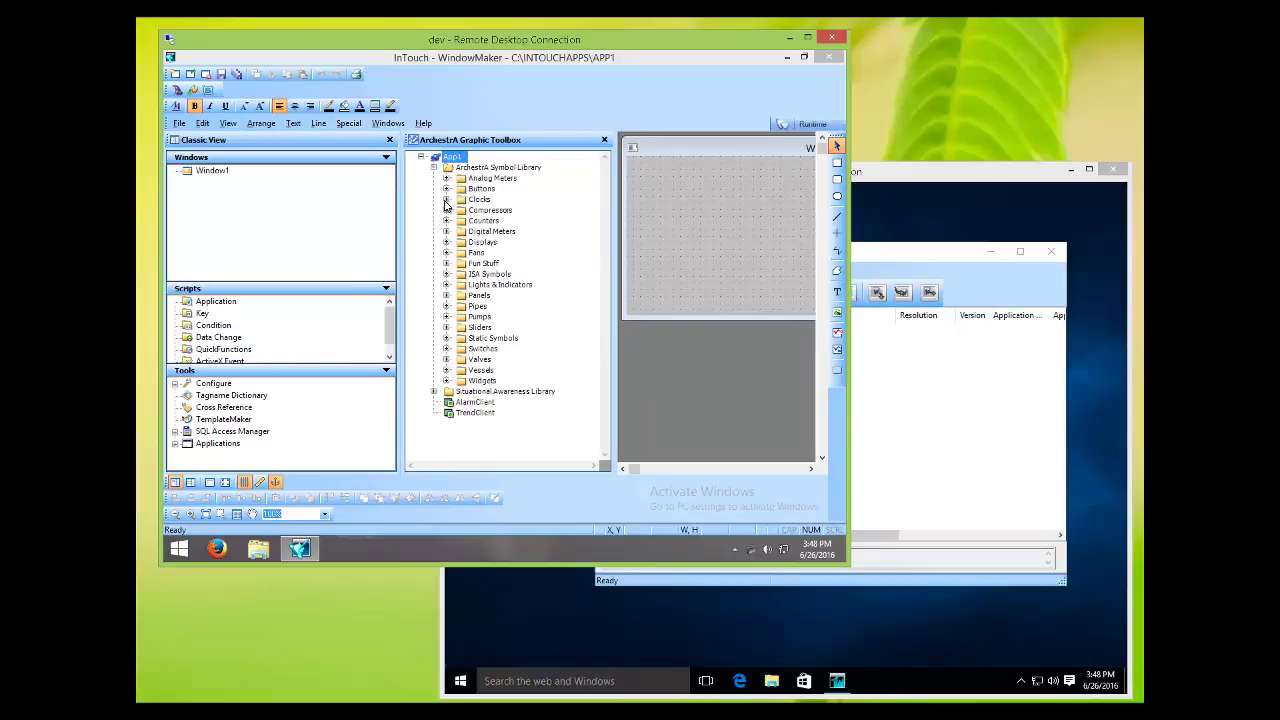
pyautogui.click(446, 199)
pyautogui.moveTo(494, 282)
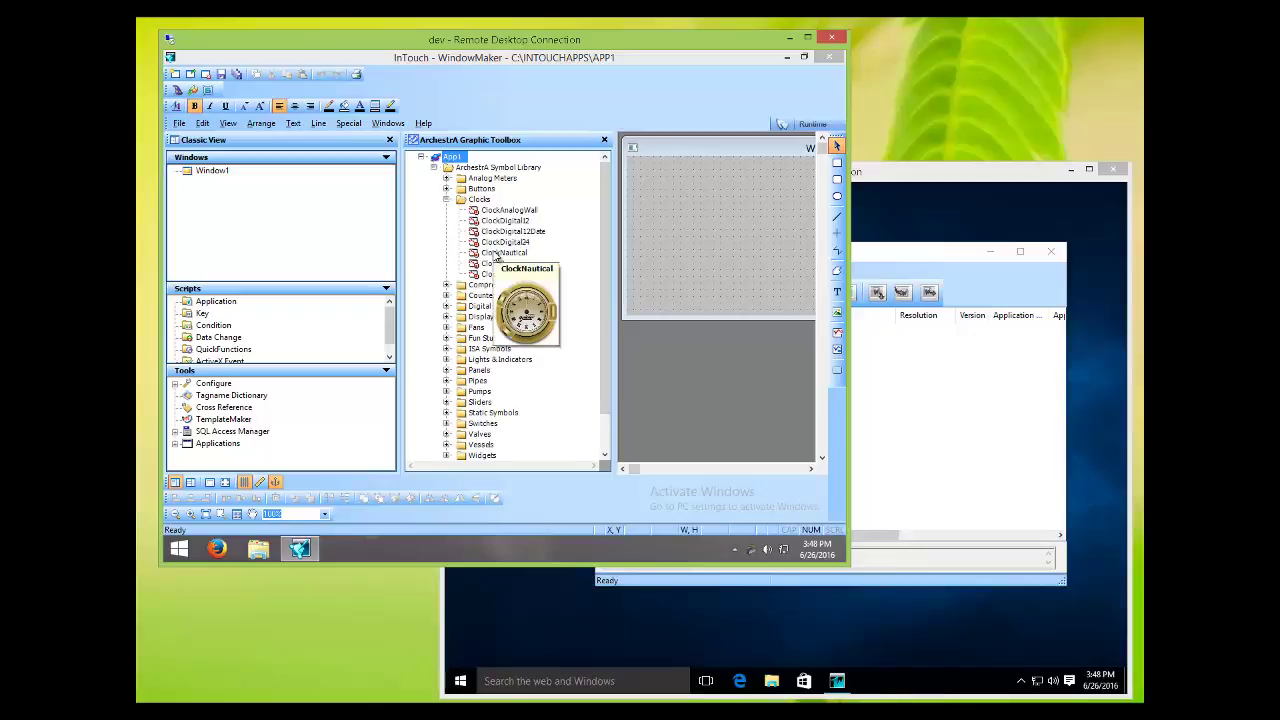
pyautogui.moveTo(500, 253); pyautogui.dragTo(679, 319)
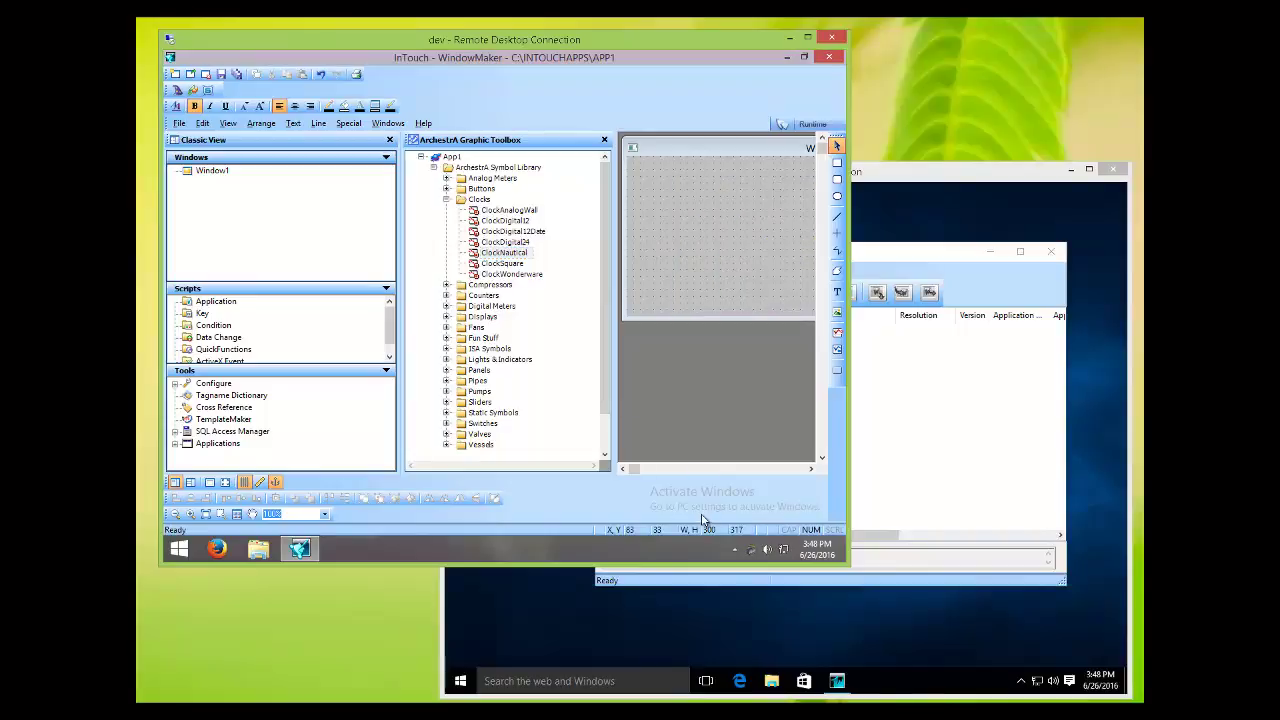
pyautogui.click(831, 57)
# Save the Window1 changes and relaunch InTouch Application Manager
pyautogui.click(463, 329)
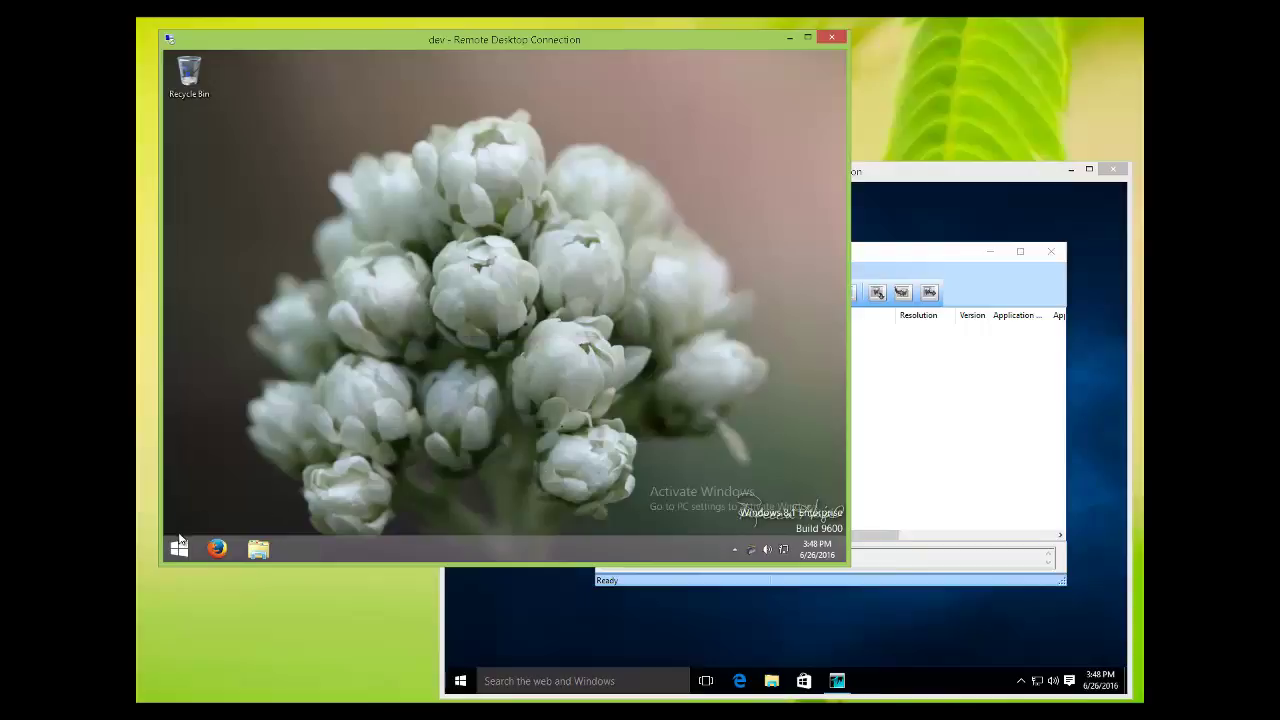
pyautogui.click(179, 546)
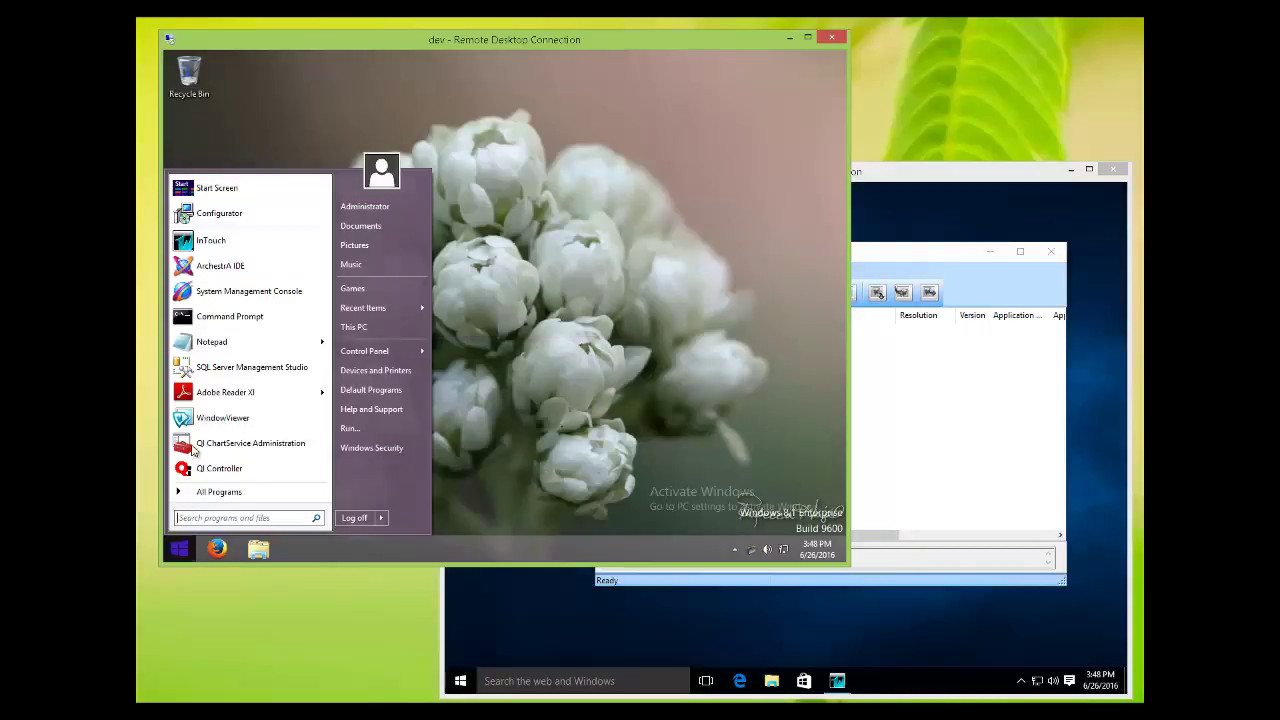
pyautogui.click(205, 241)
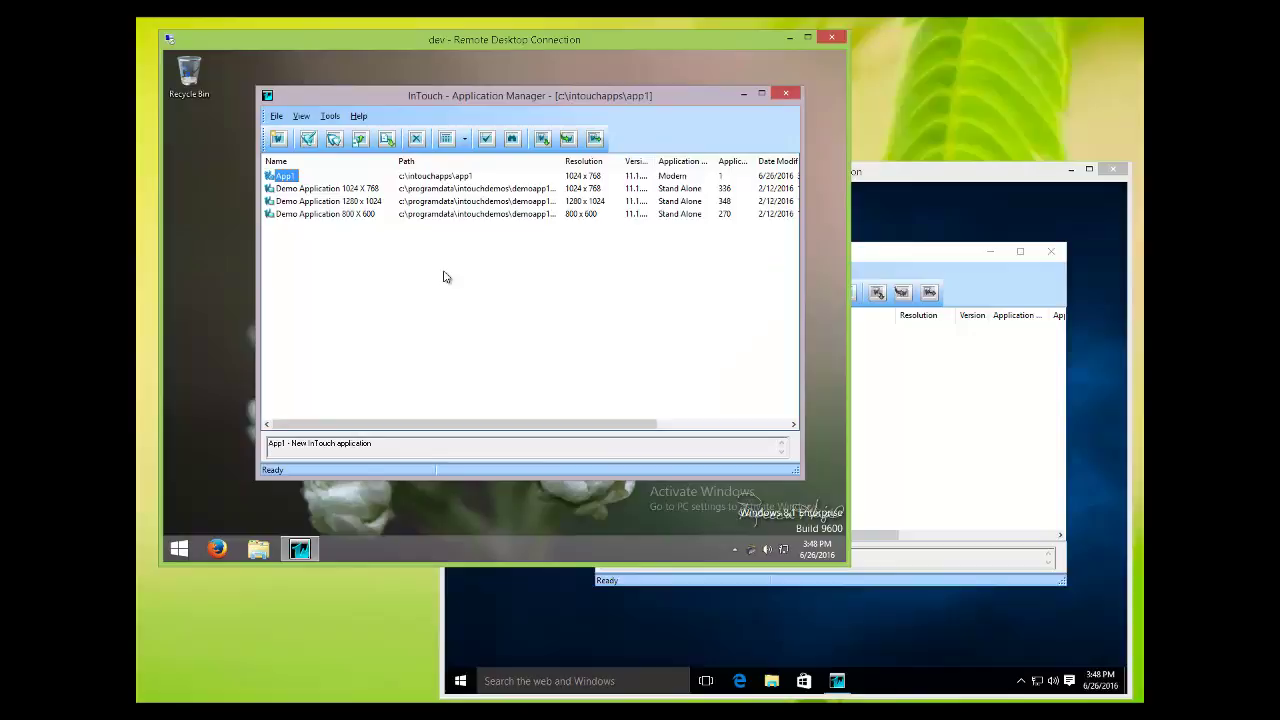
# Export App1 to the desktop as App1_6_26_2016.aaPKG and close the Explorer window
pyautogui.rightClick(283, 180)
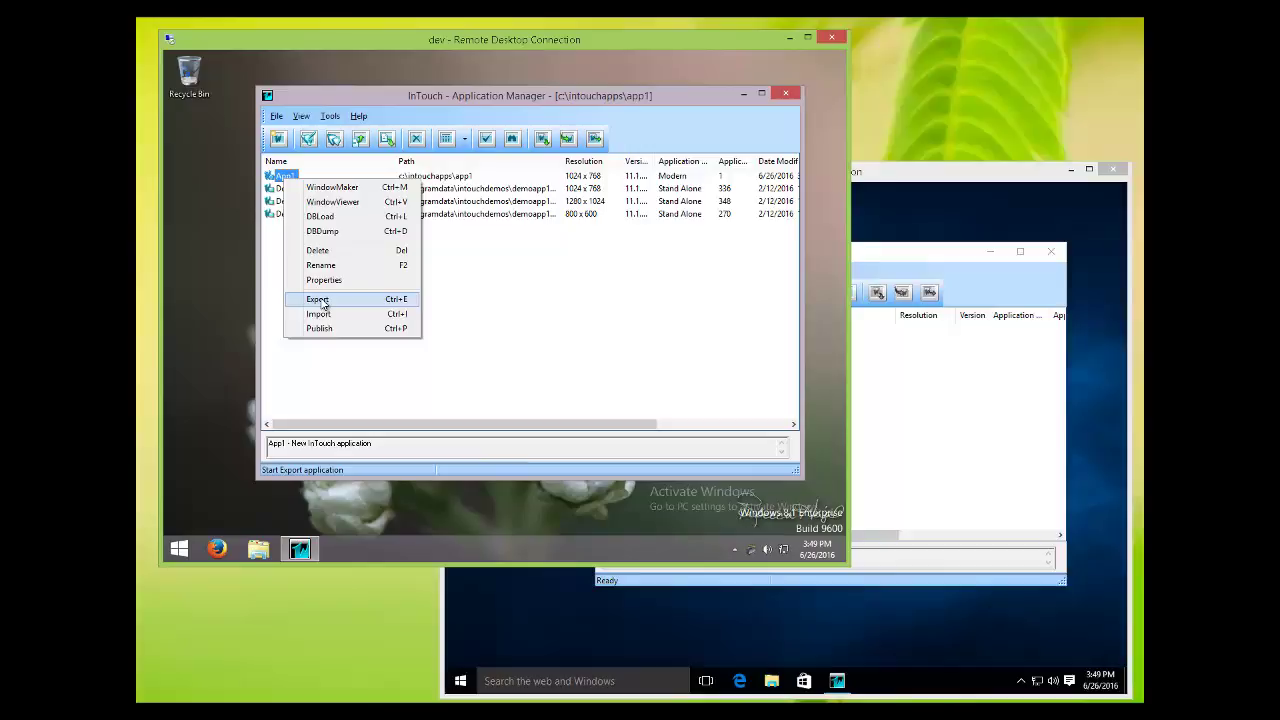
pyautogui.click(320, 300)
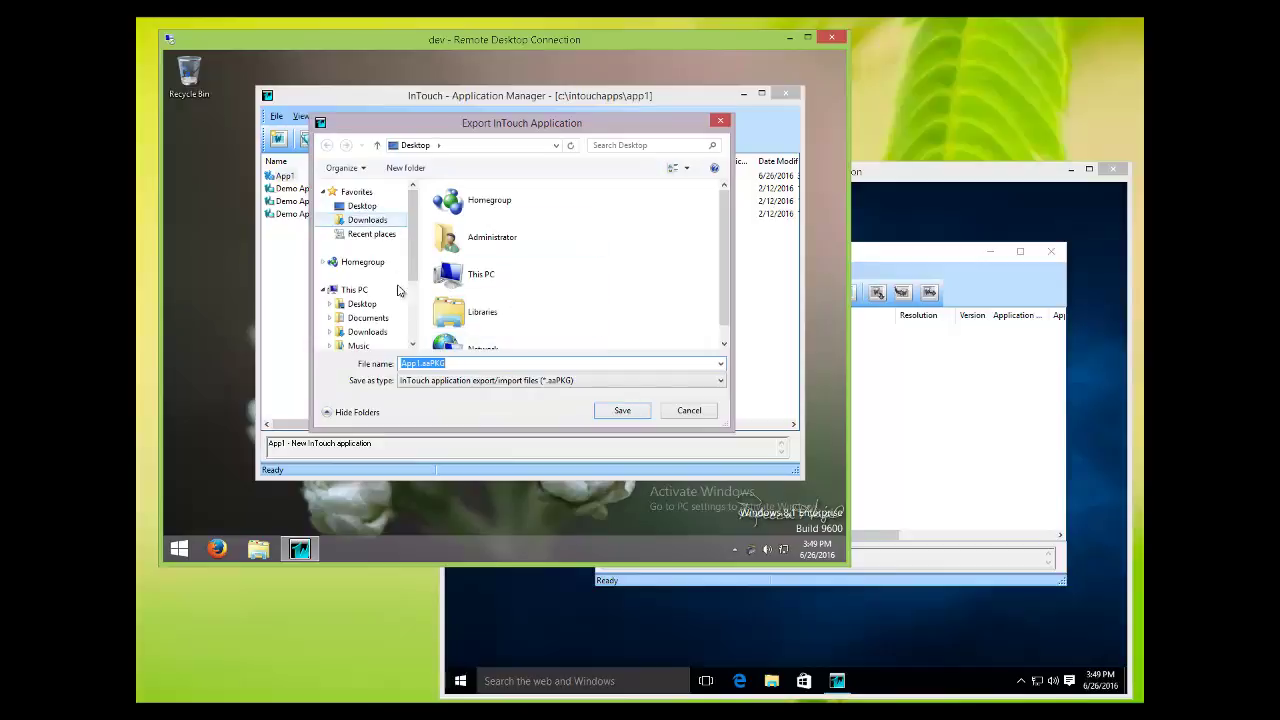
pyautogui.click(418, 363)
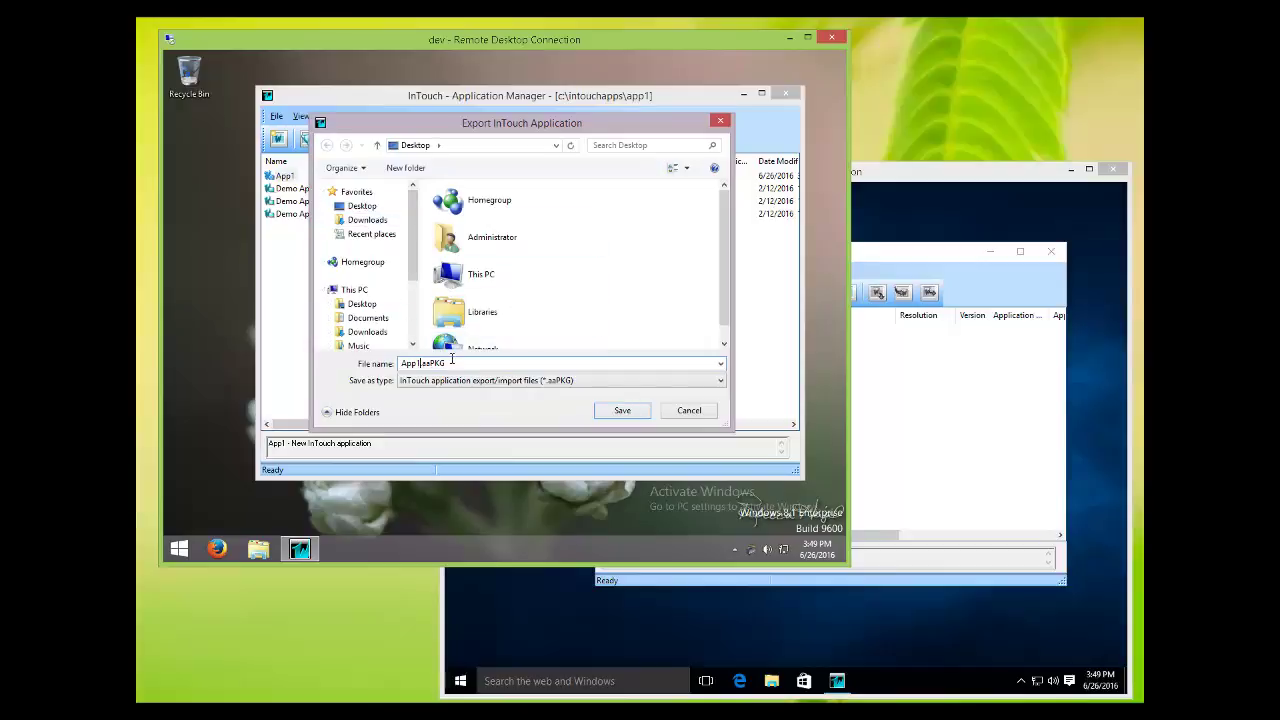
pyautogui.write('_6_26_2016')
pyautogui.click(620, 410)
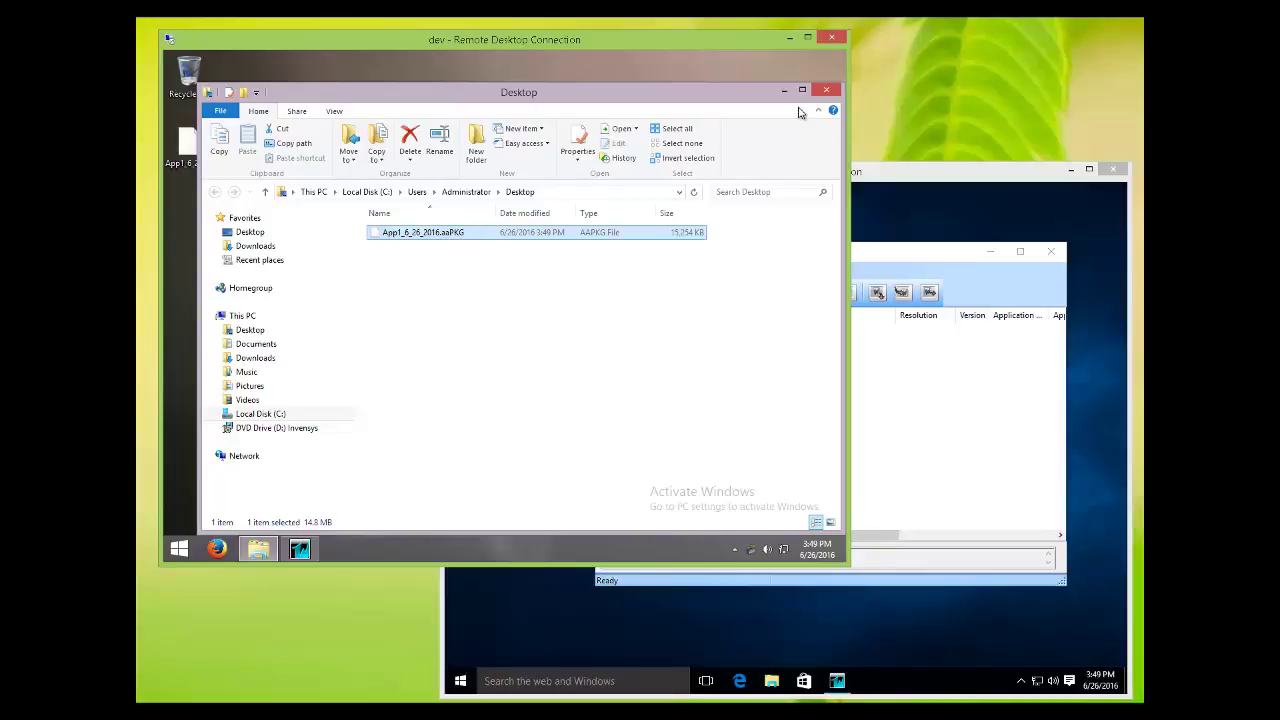
pyautogui.click(828, 92)
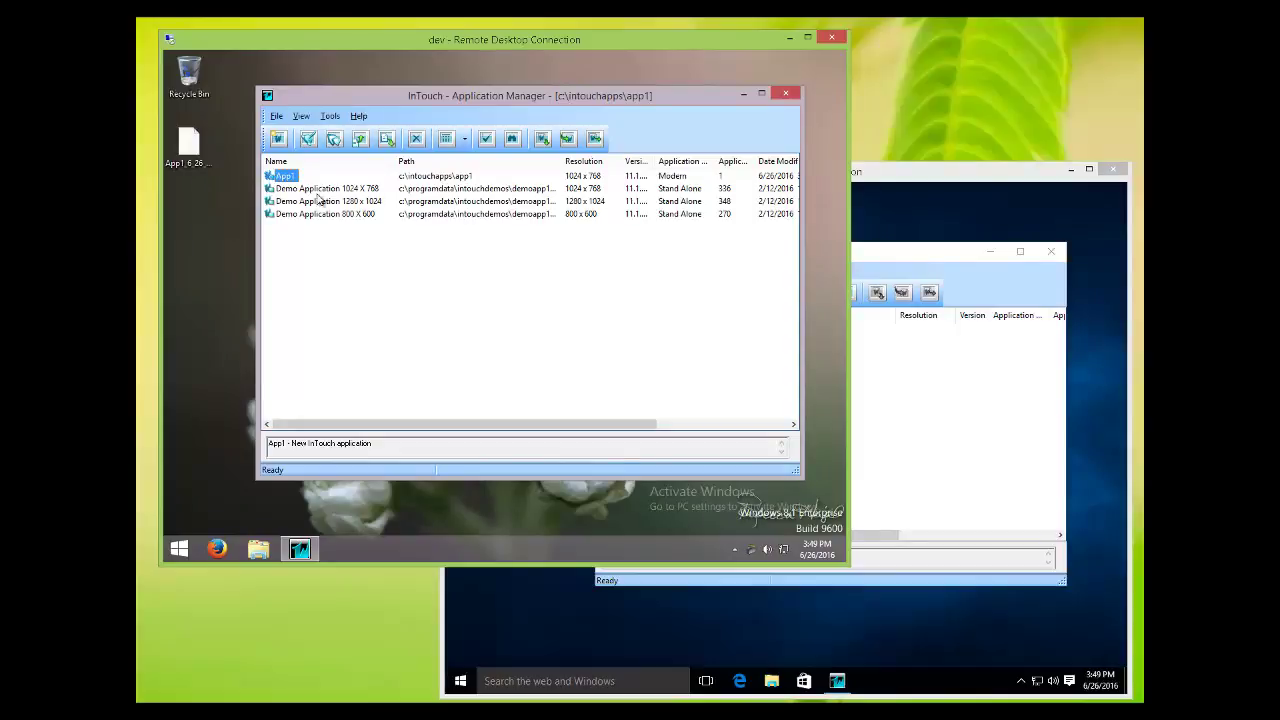
# Publish App1 into a newly created desktop folder named App1
pyautogui.rightClick(288, 180)
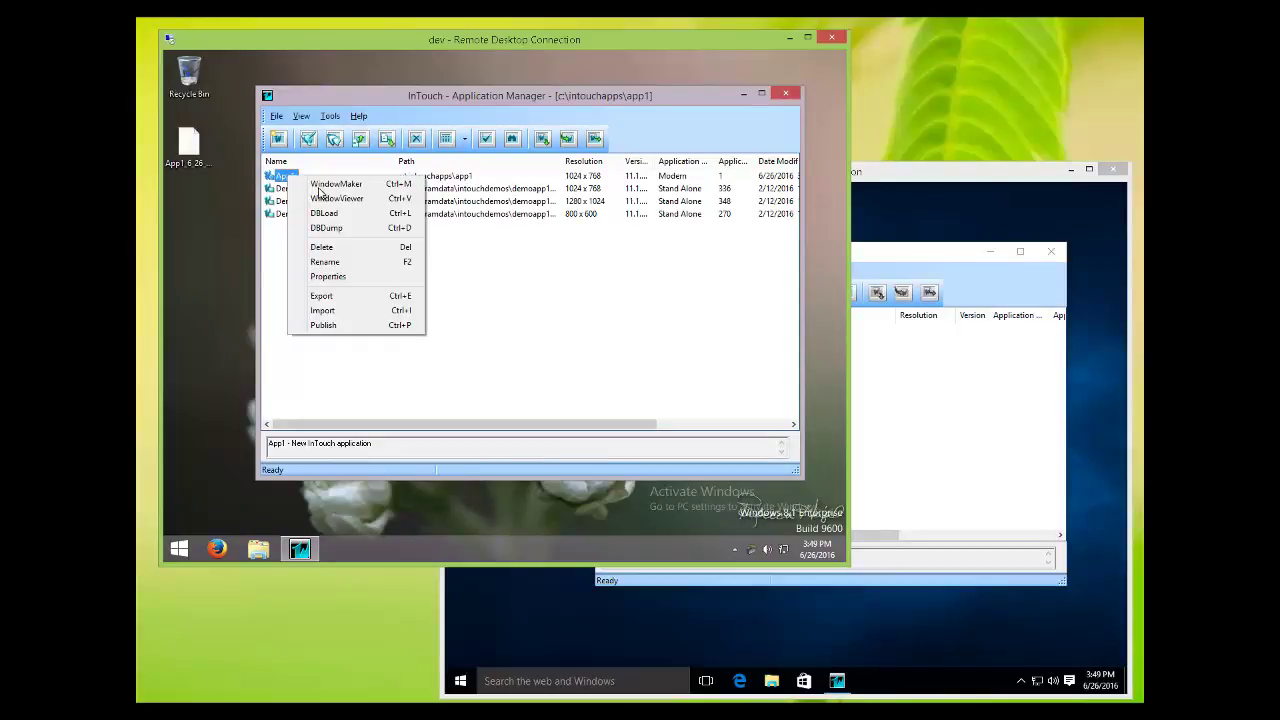
pyautogui.click(336, 325)
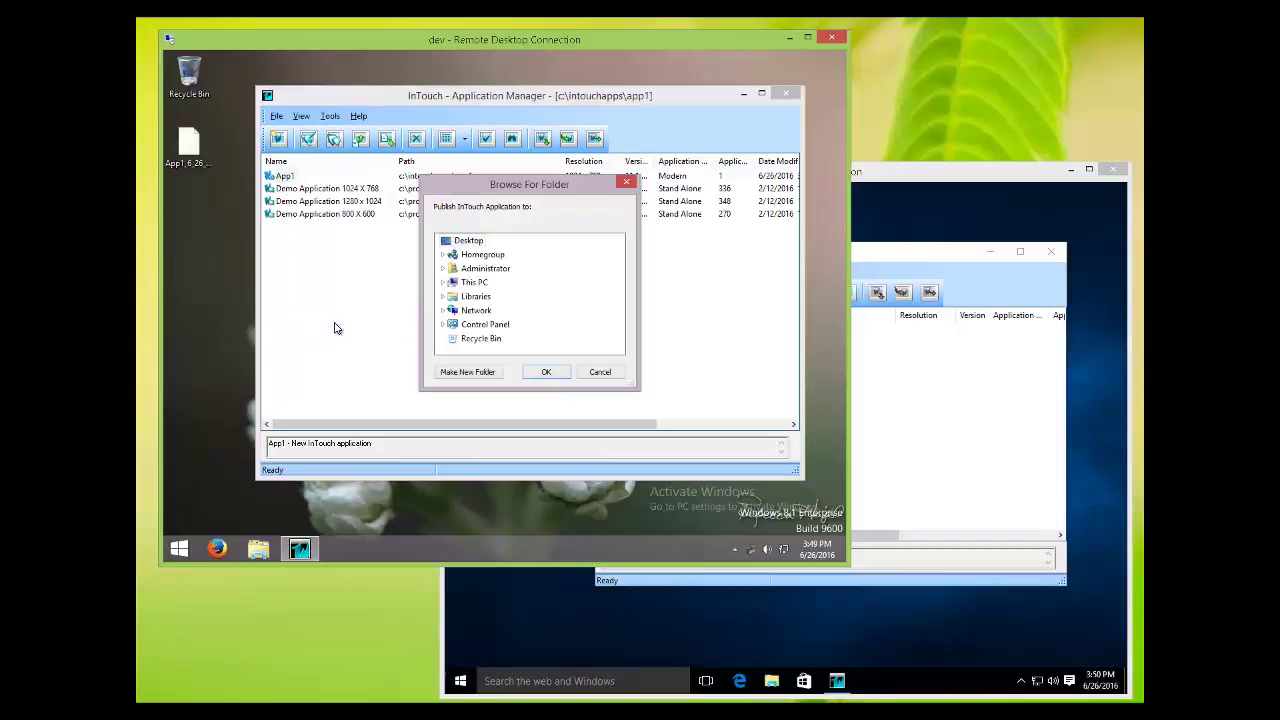
pyautogui.click(485, 376)
pyautogui.write('A')
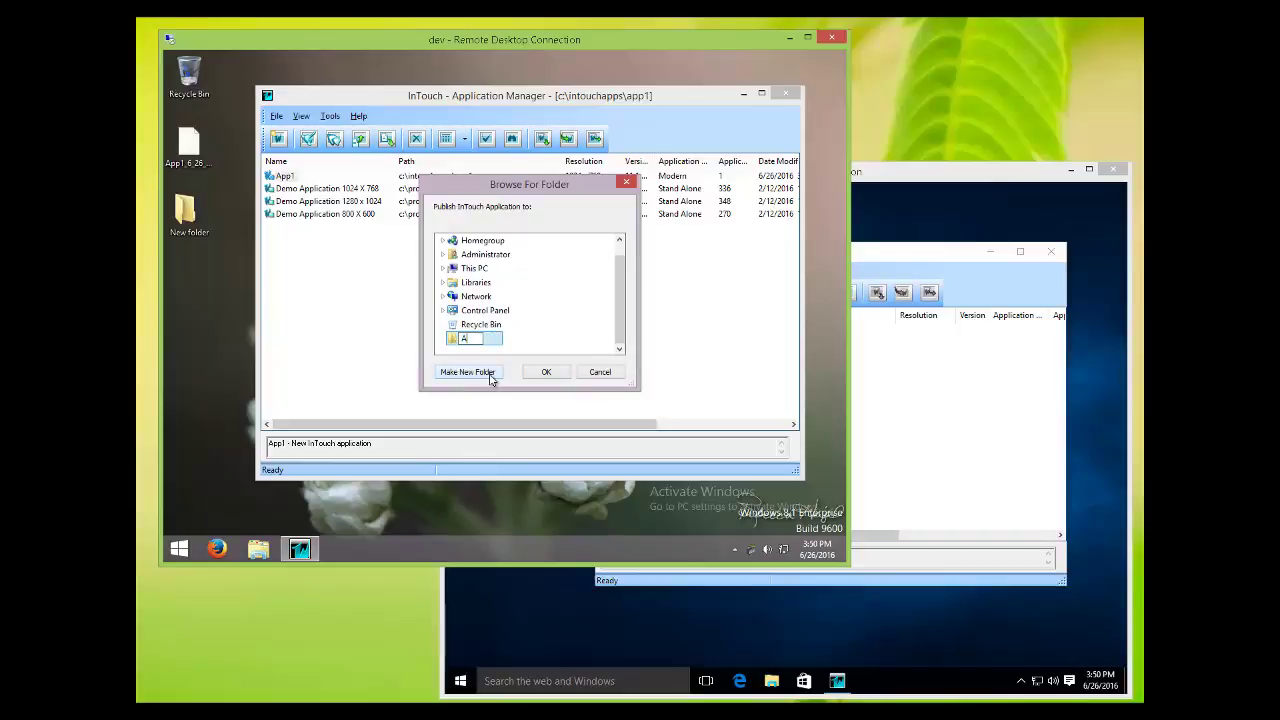
pyautogui.write('pp1')
pyautogui.press('Return')
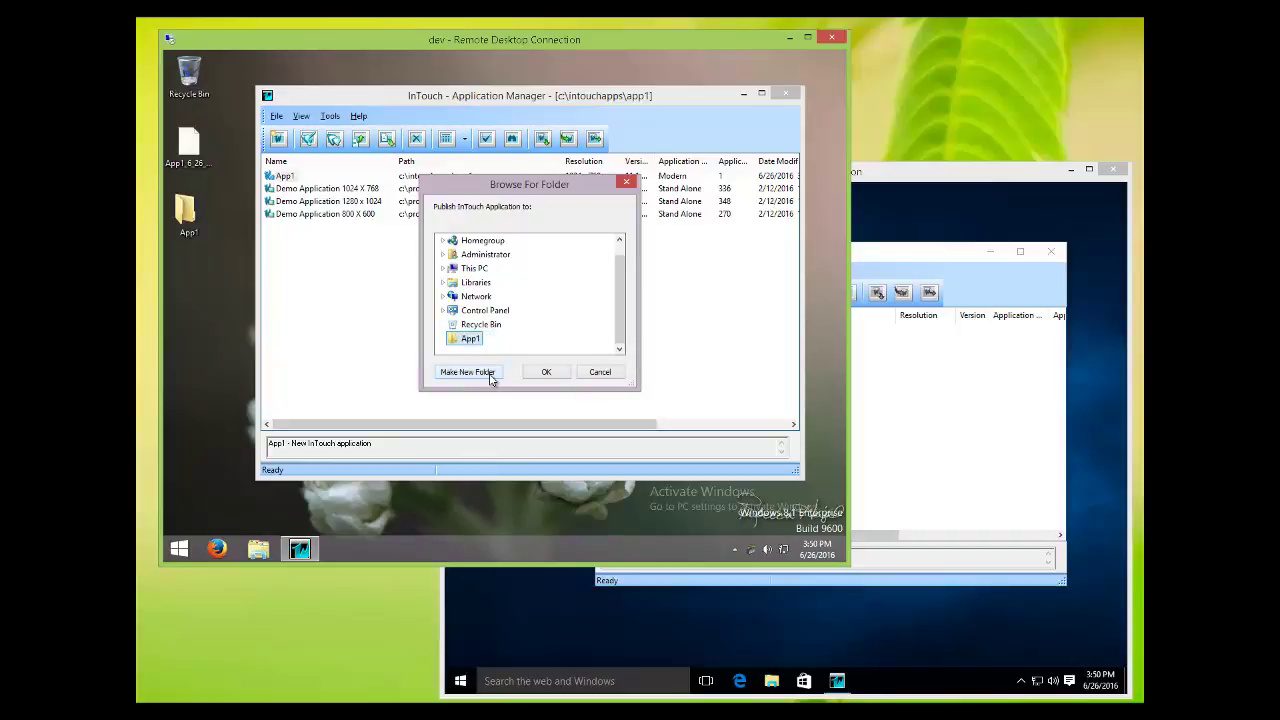
pyautogui.click(559, 376)
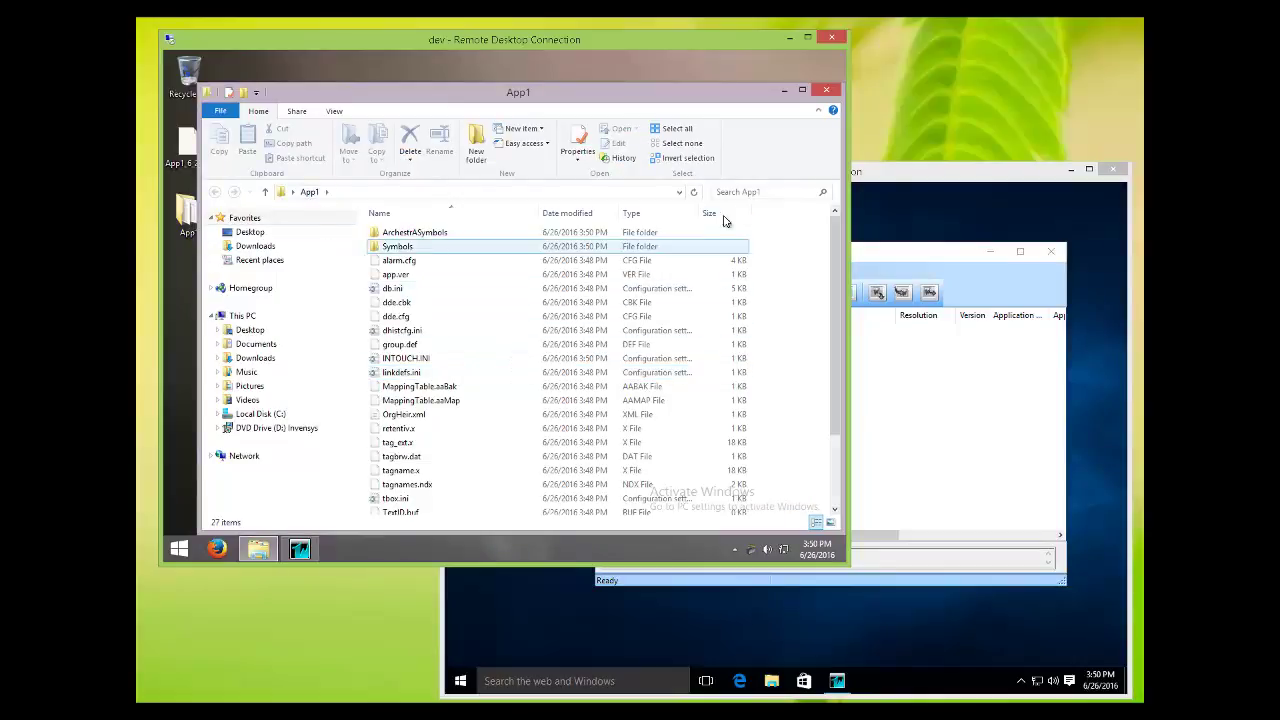
# Close the dev windows, copy the App1 desktop folder and paste it onto the ws1 desktop
pyautogui.click(829, 93)
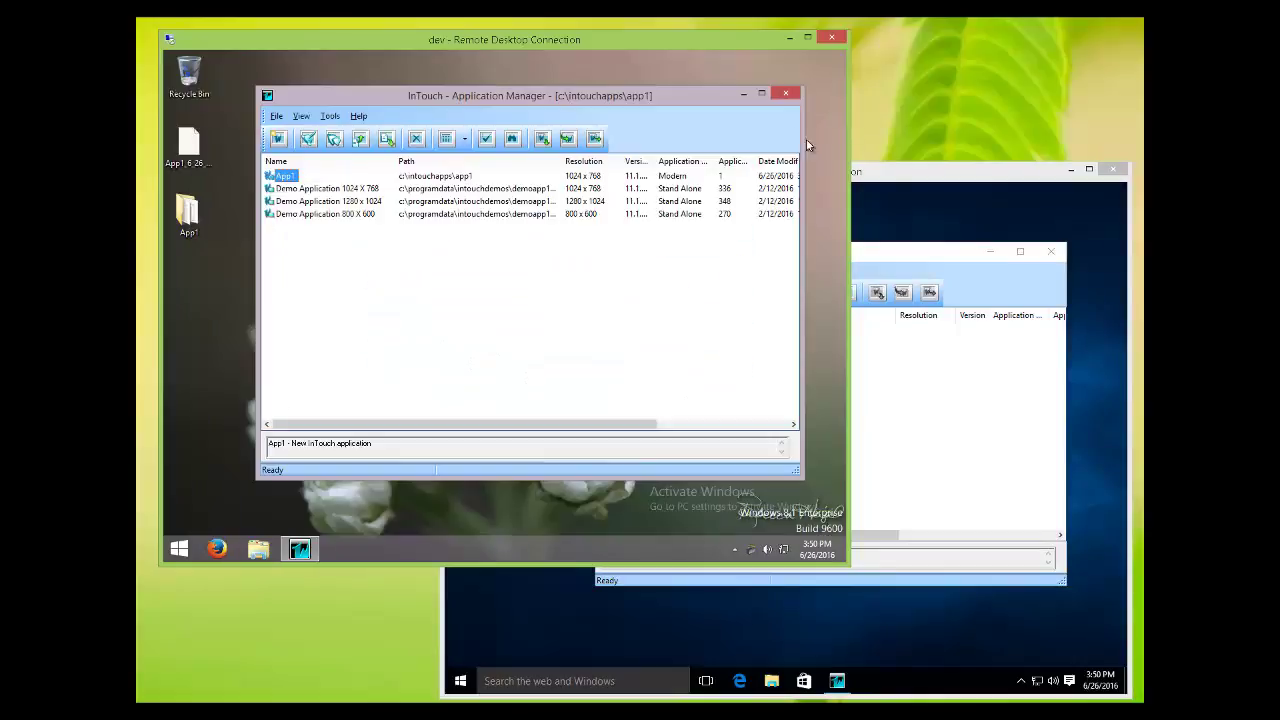
pyautogui.click(789, 94)
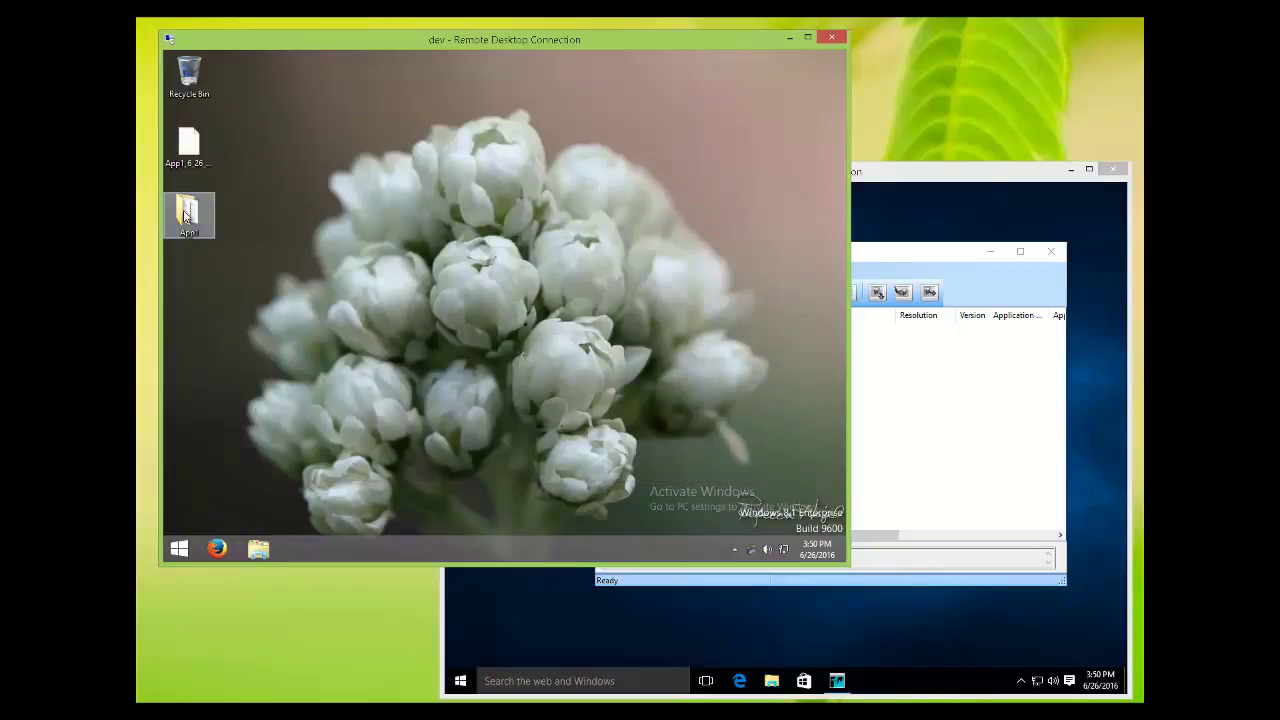
pyautogui.rightClick(187, 215)
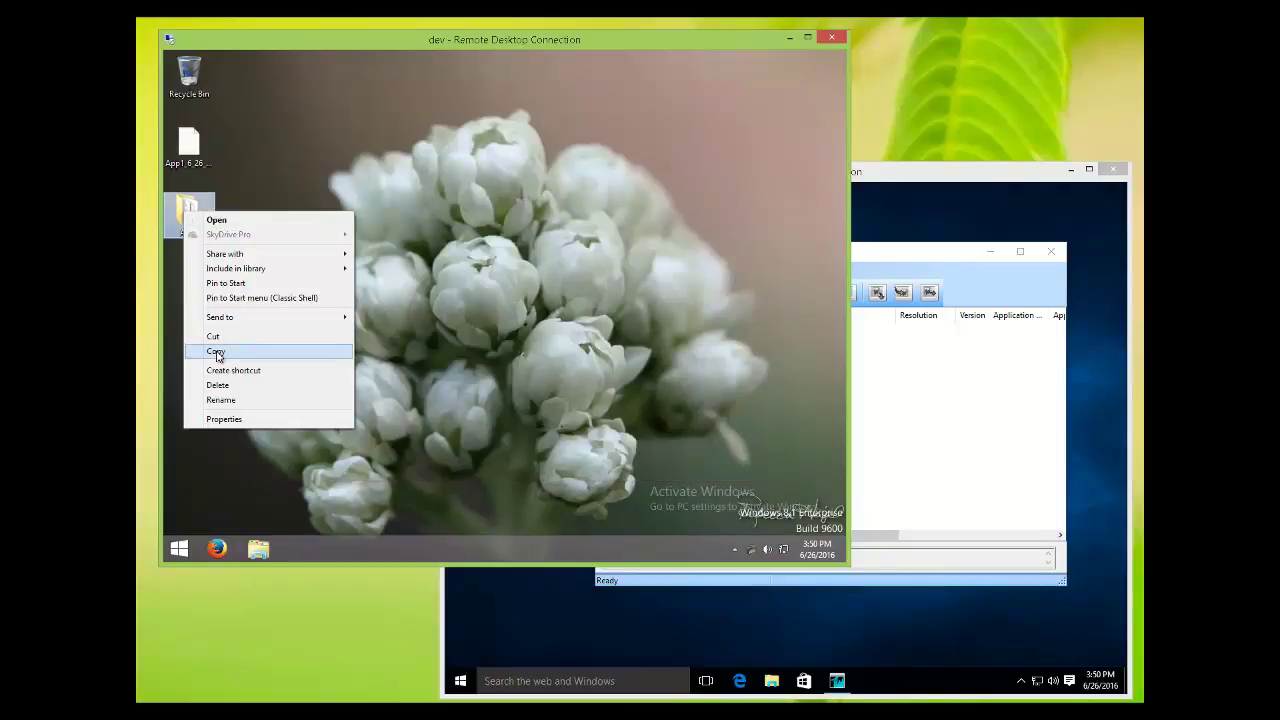
pyautogui.click(253, 350)
pyautogui.click(956, 226)
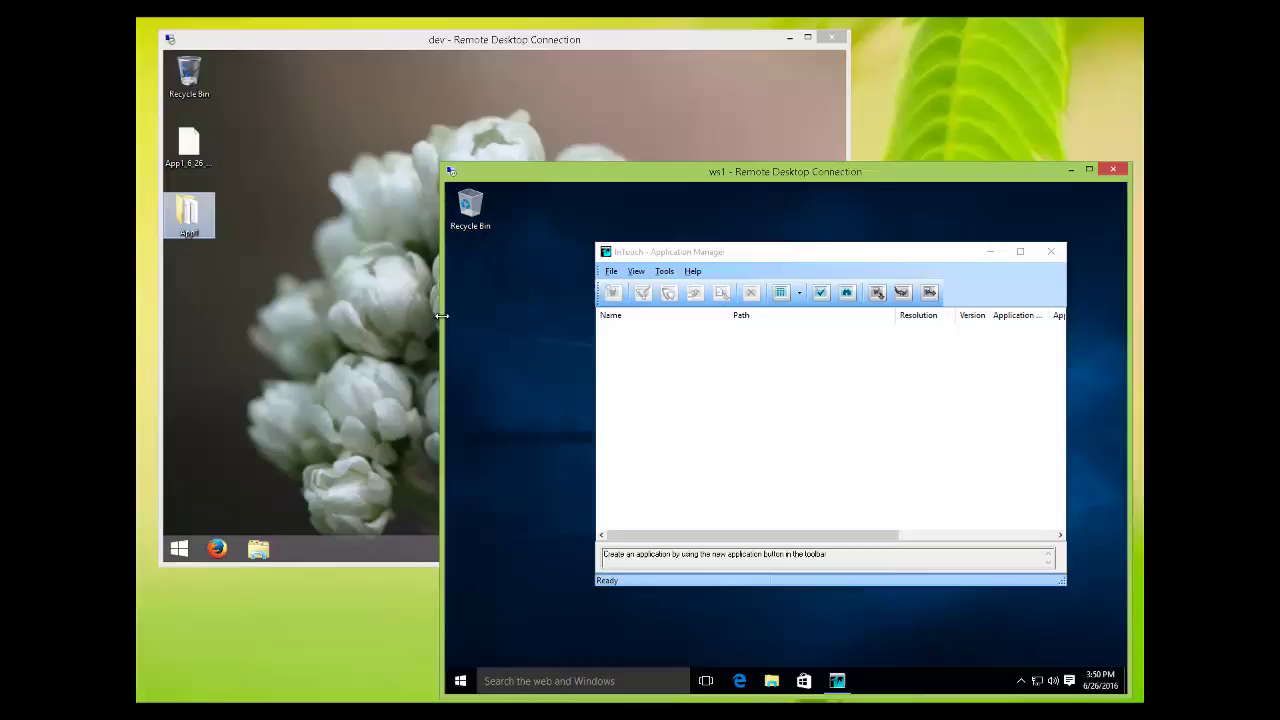
pyautogui.rightClick(466, 280)
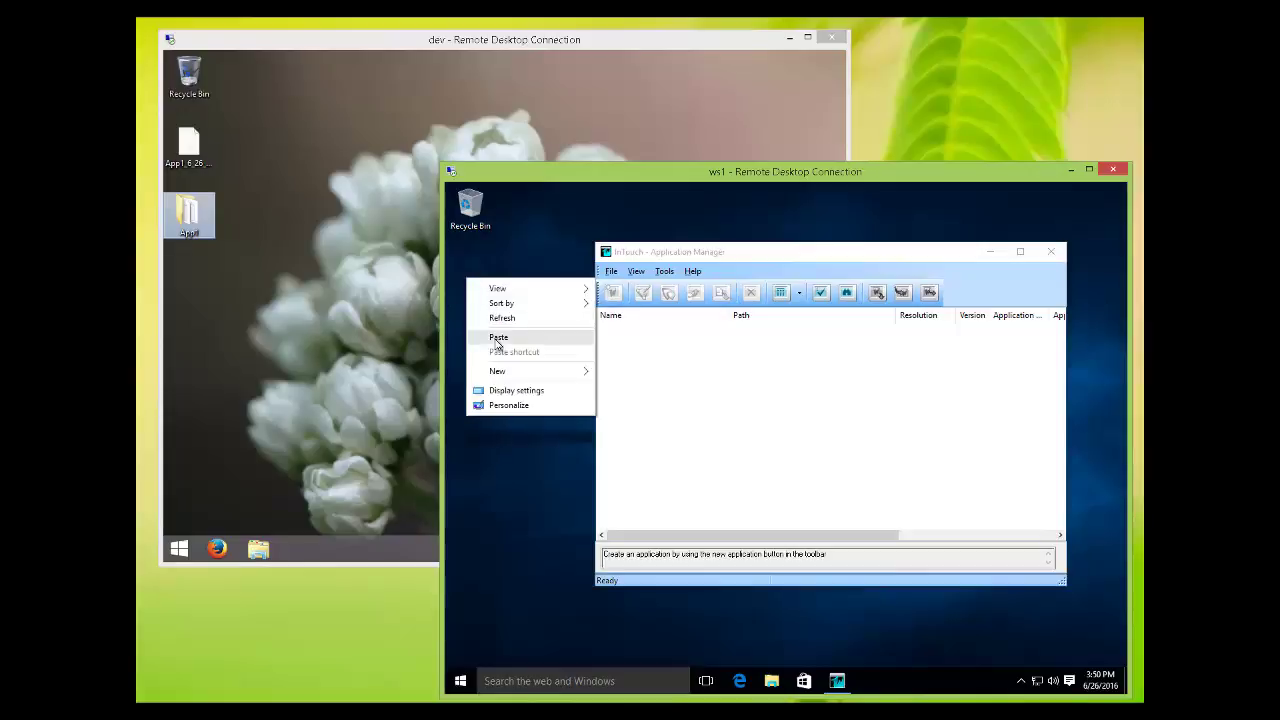
pyautogui.click(497, 338)
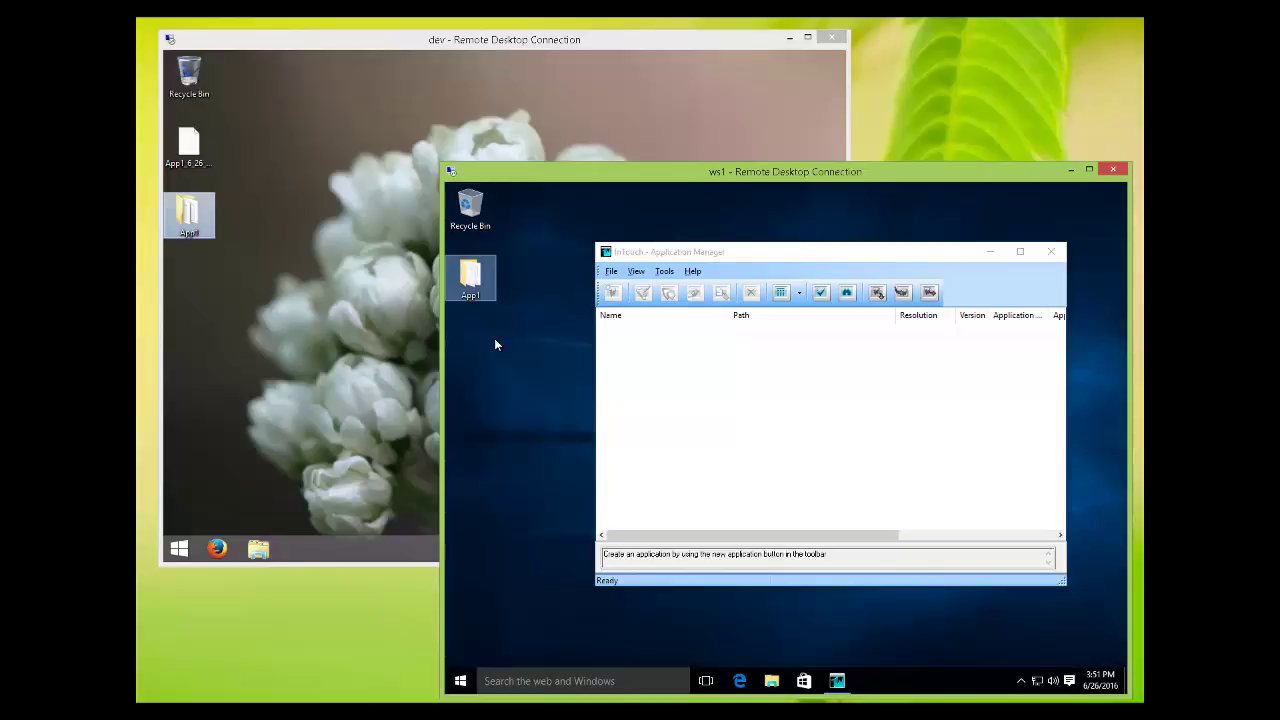
# Find applications in the desktop App1 folder so App1 gets listed on ws1
pyautogui.click(847, 292)
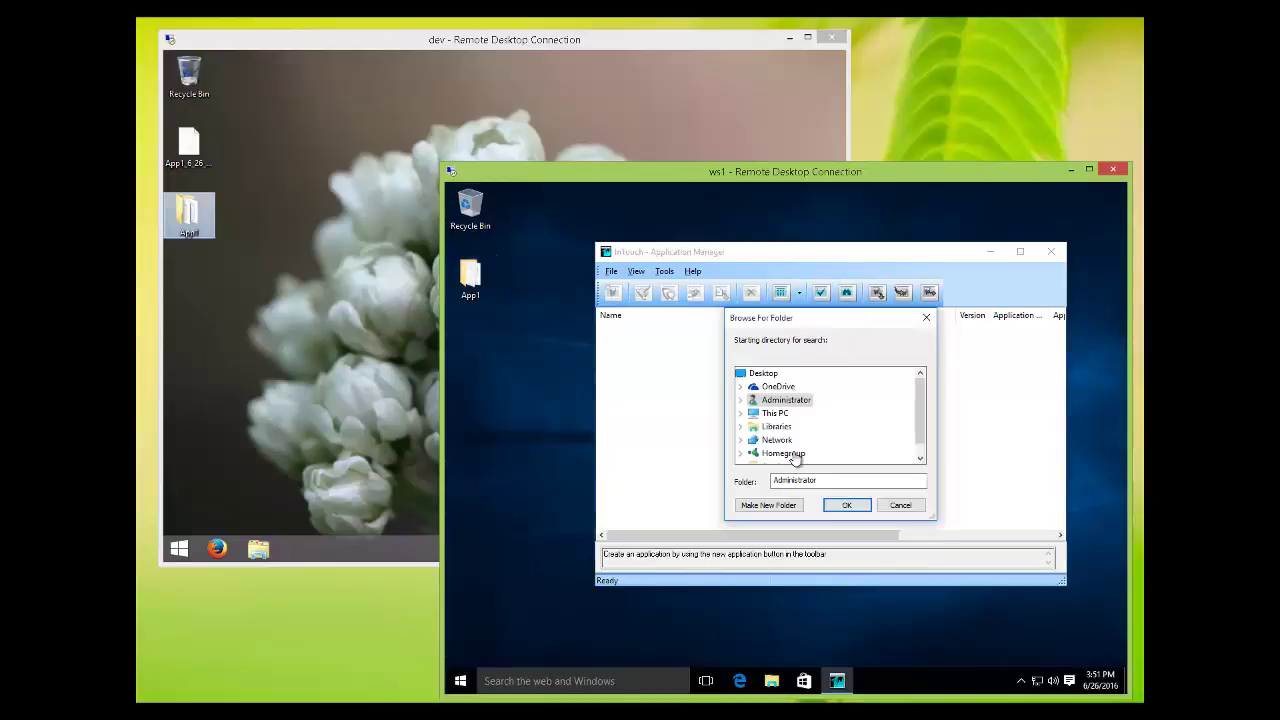
pyautogui.click(919, 457)
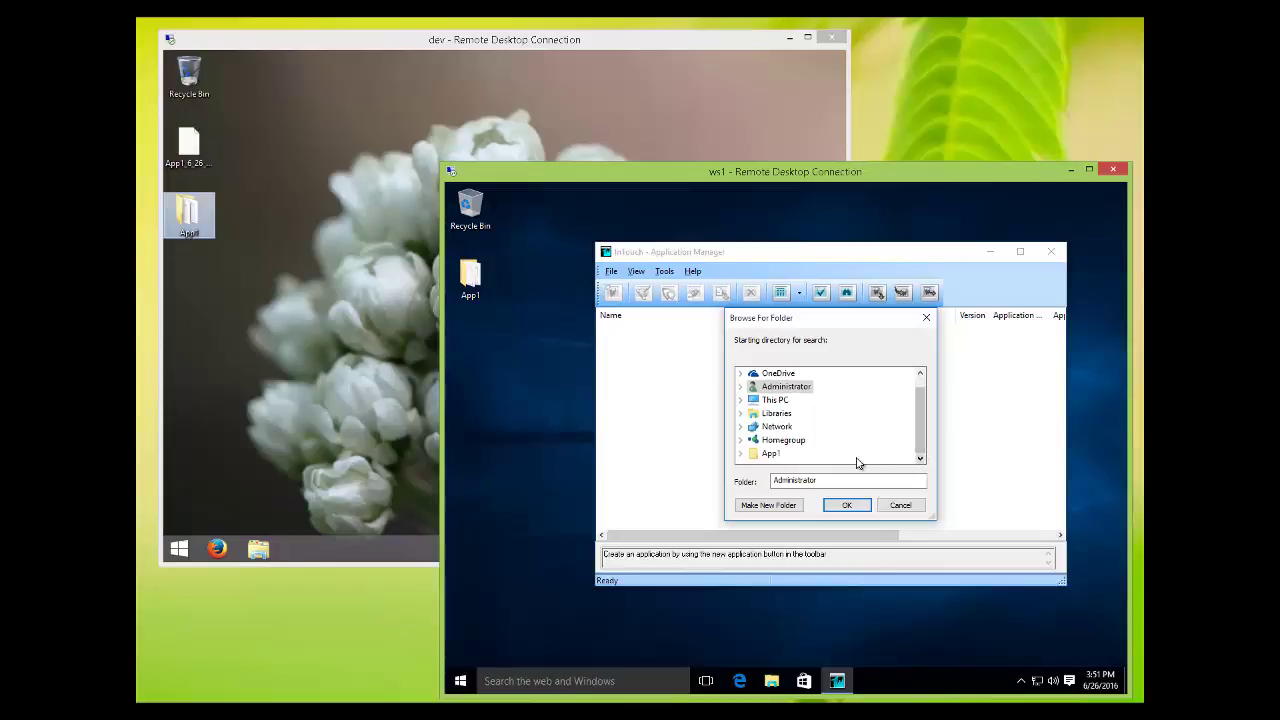
pyautogui.click(771, 466)
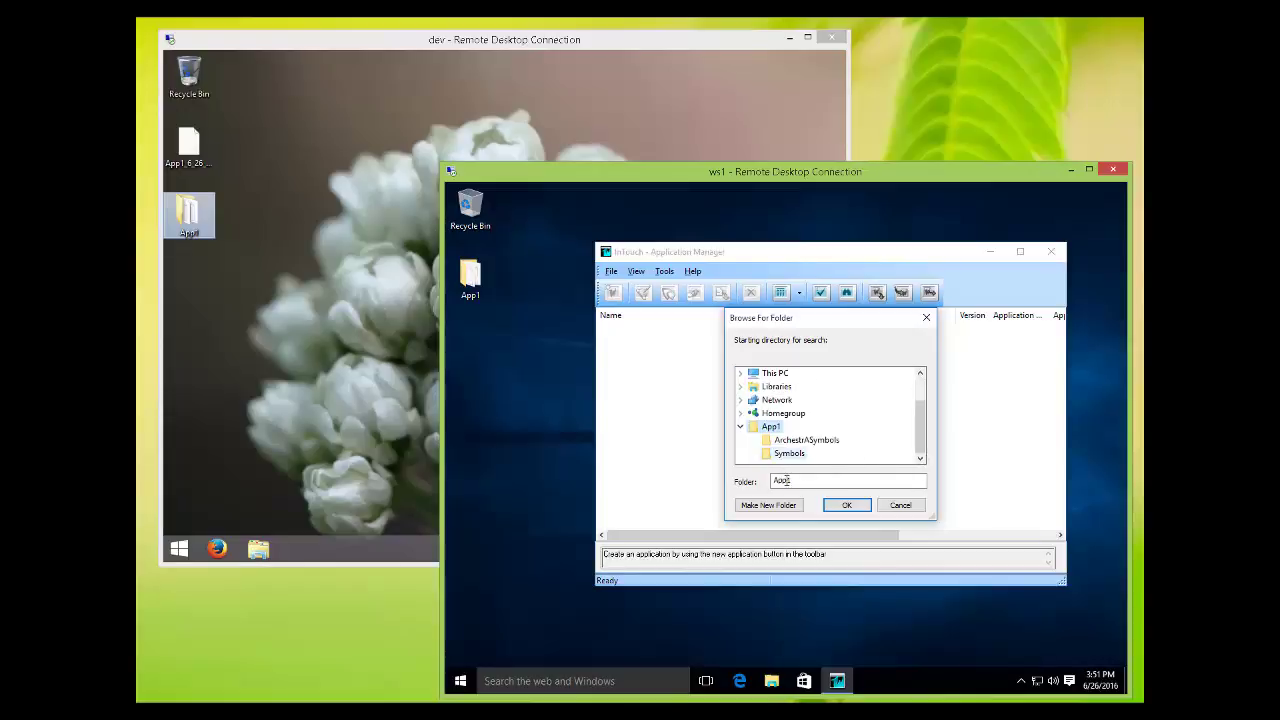
pyautogui.click(846, 505)
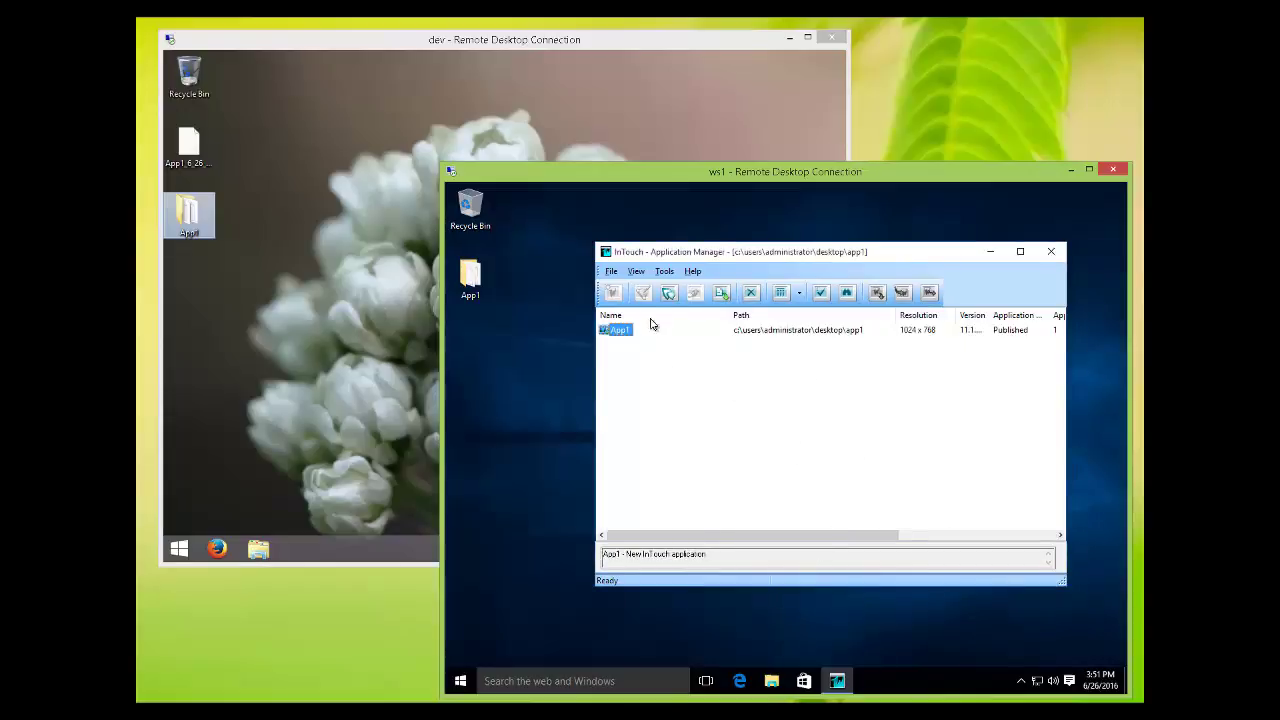
# Select App1 and try launching it in WindowViewer
pyautogui.click(657, 326)
pyautogui.click(668, 294)
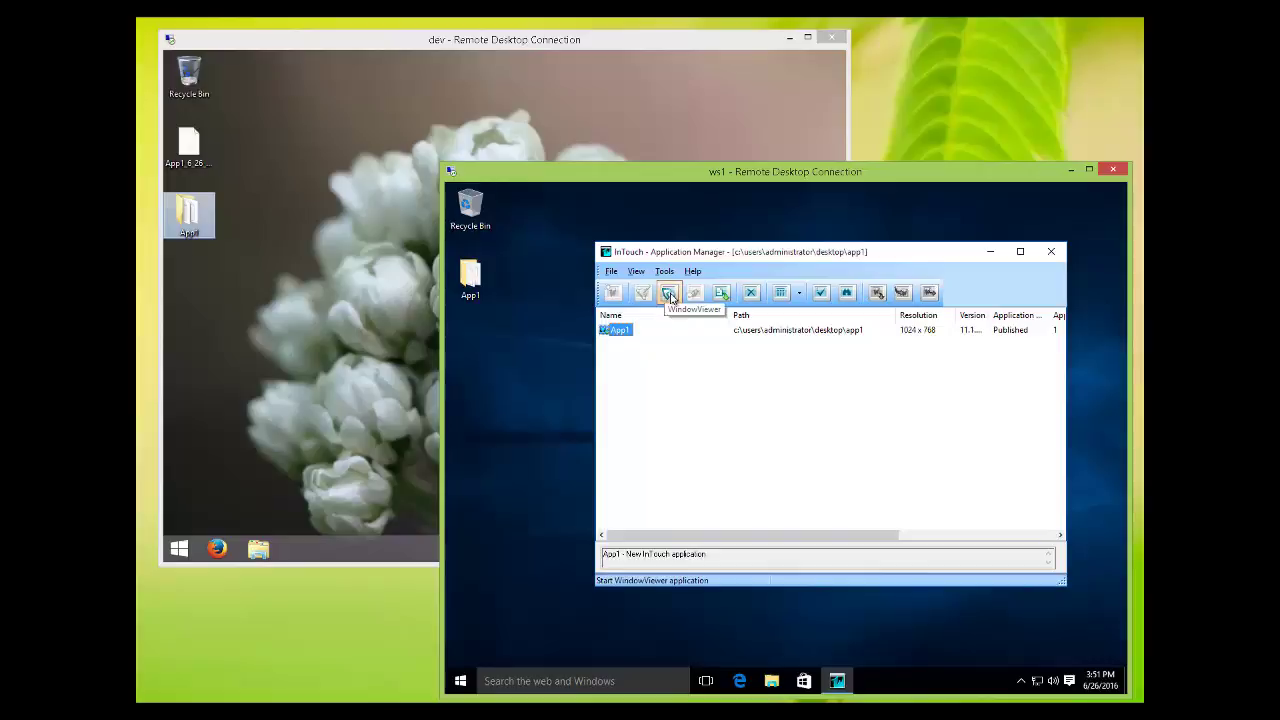
pyautogui.click(669, 293)
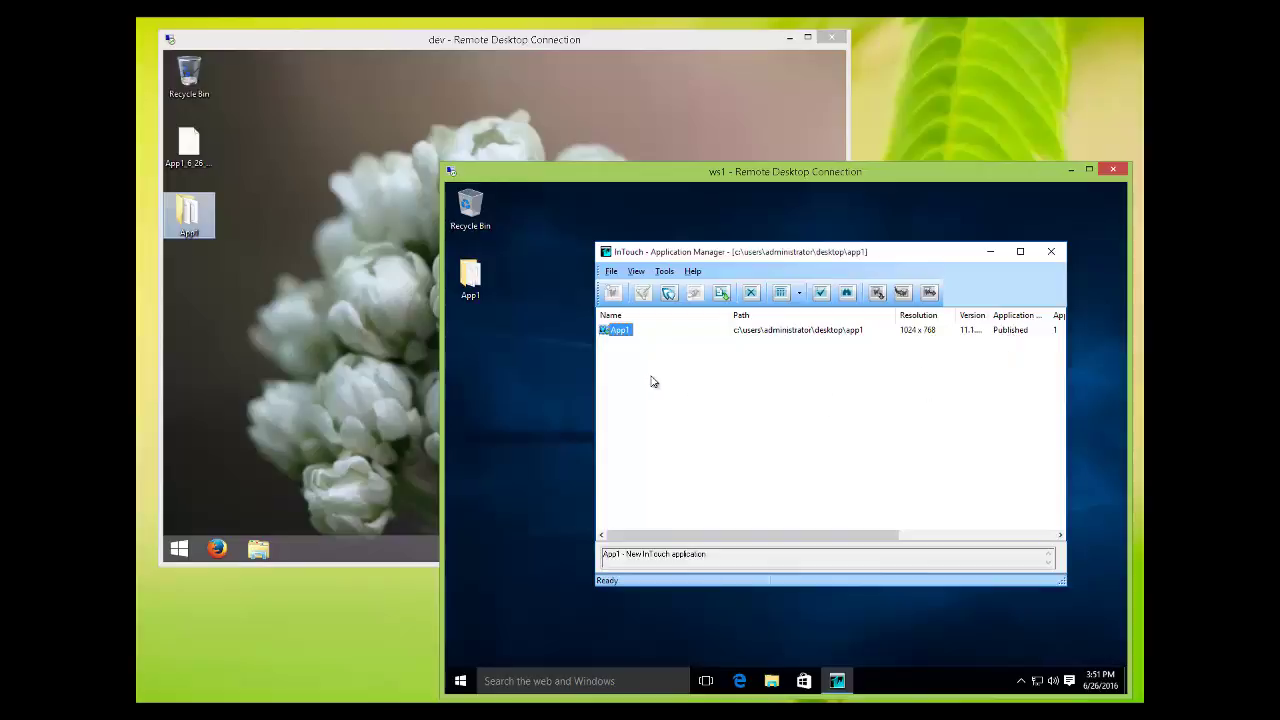
pyautogui.click(645, 340)
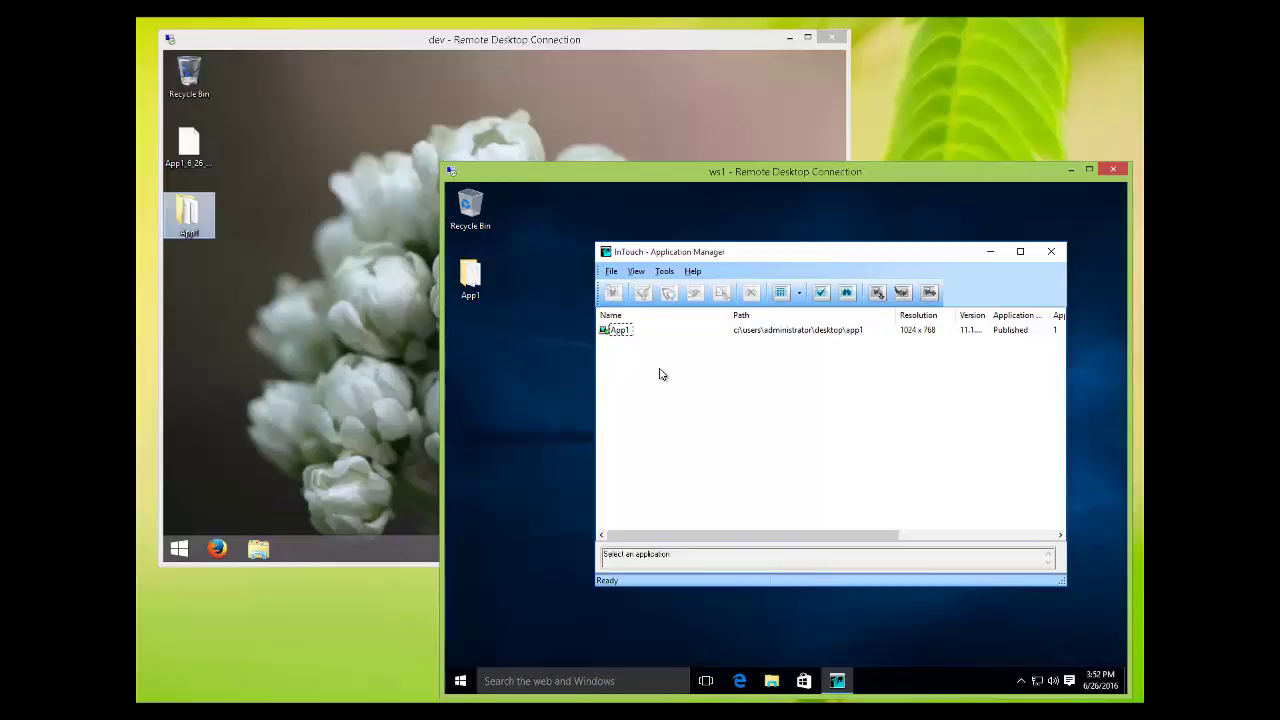
pyautogui.click(615, 331)
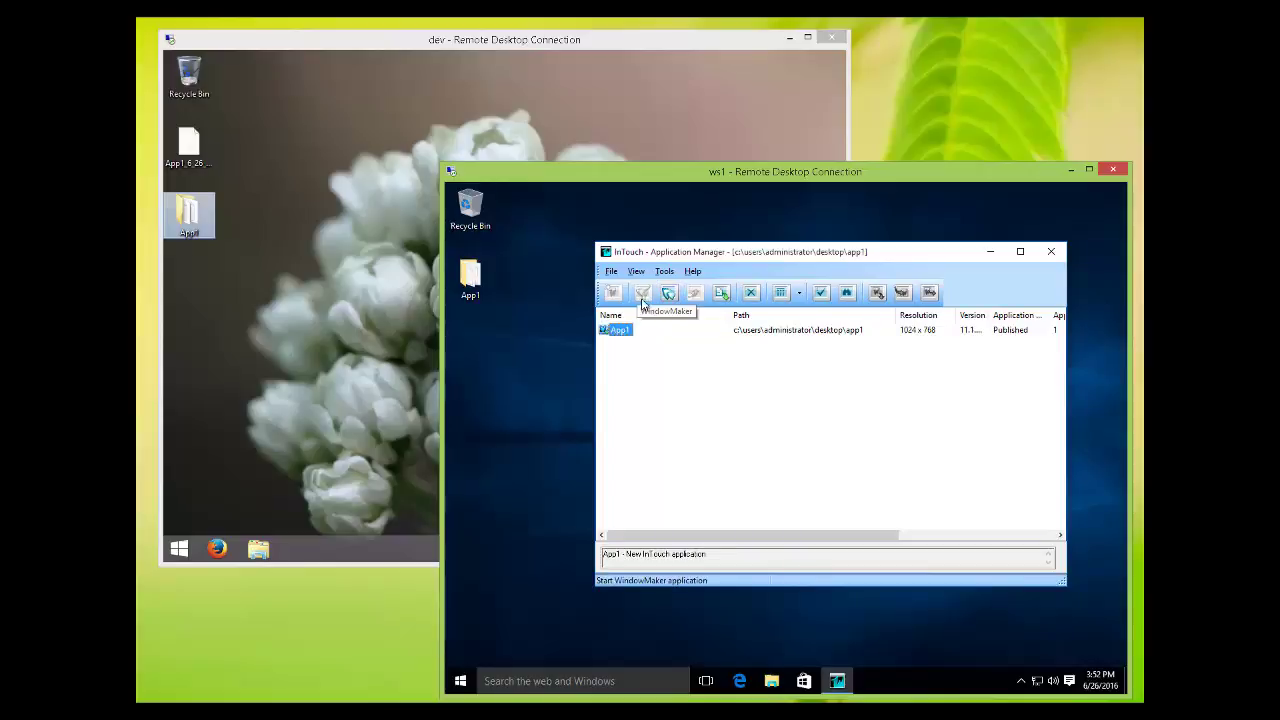
# Start App1 in WindowViewer and show Window1 with the ClockNautical clock
pyautogui.click(668, 292)
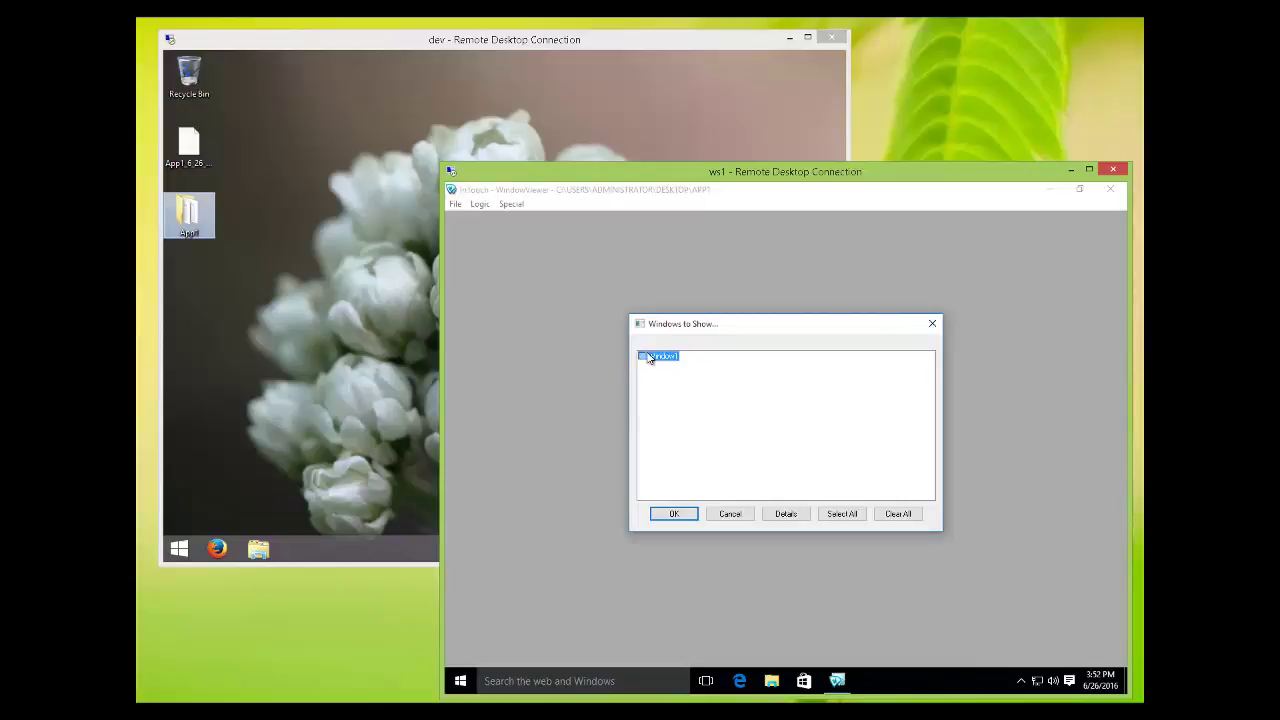
pyautogui.click(673, 513)
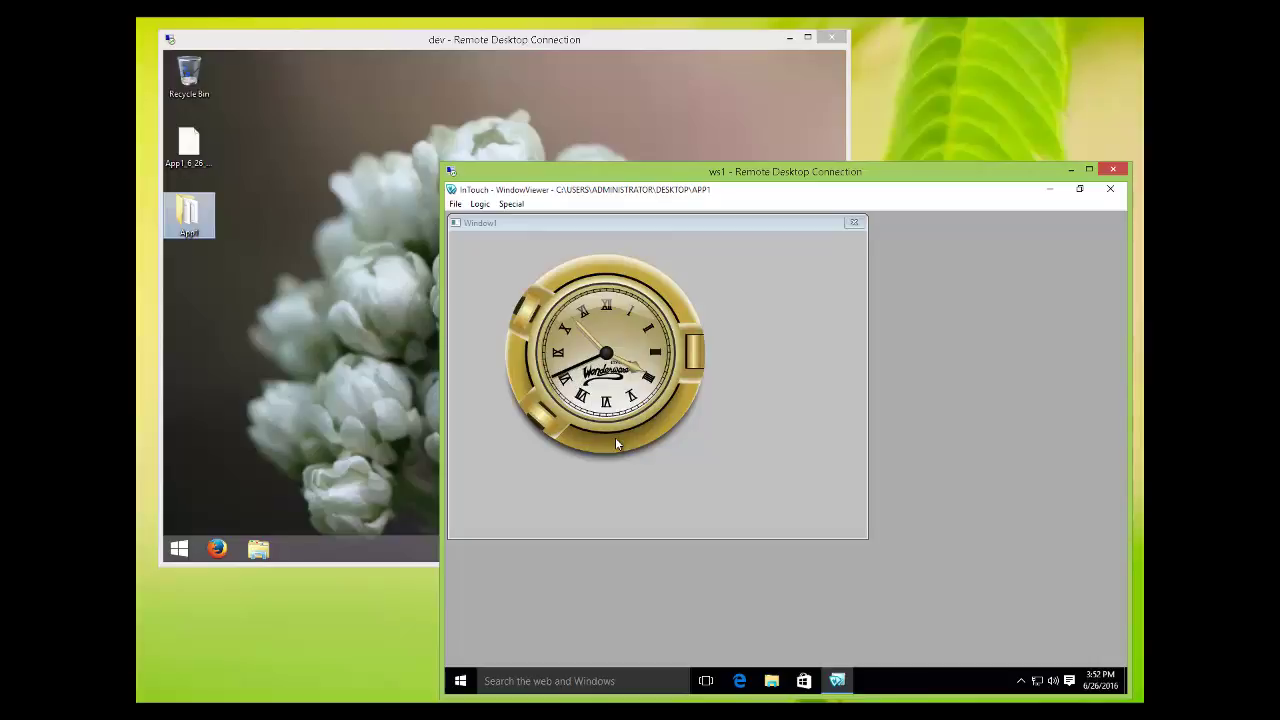
# On the dev machine, relaunch InTouch Application Manager from Start and bring up App1's context menu
pyautogui.click(272, 494)
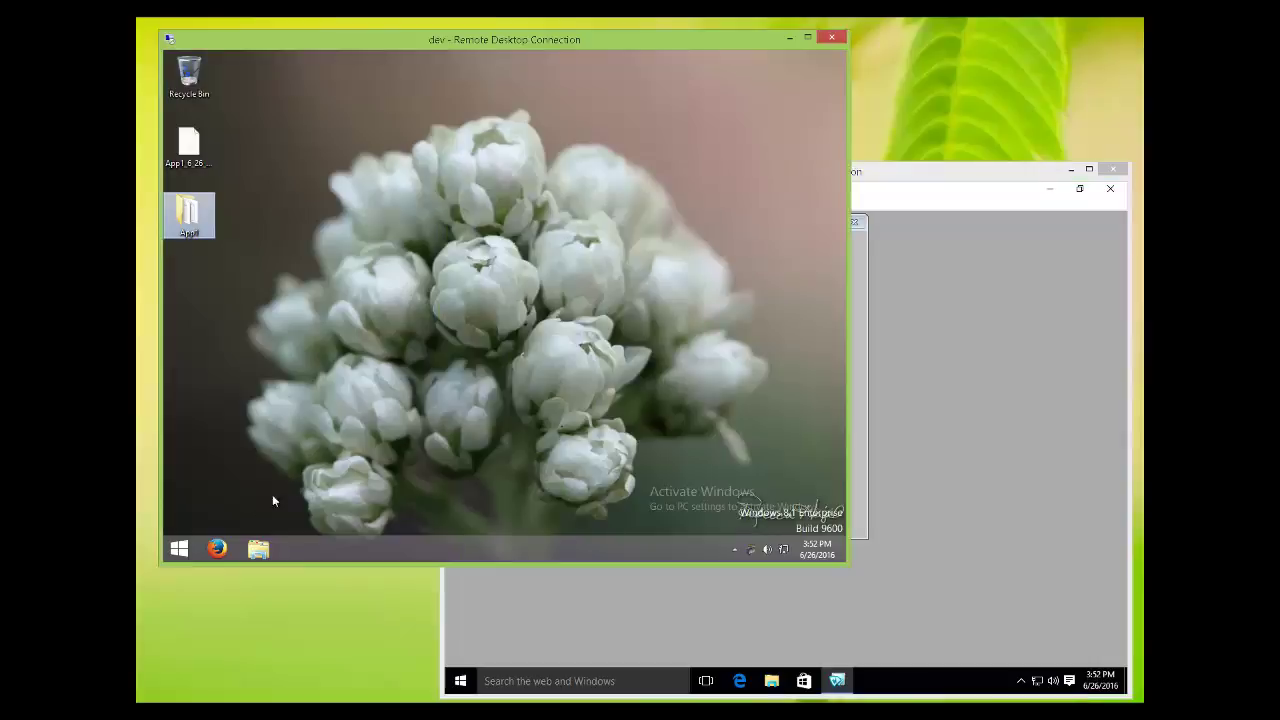
pyautogui.click(179, 548)
pyautogui.click(211, 240)
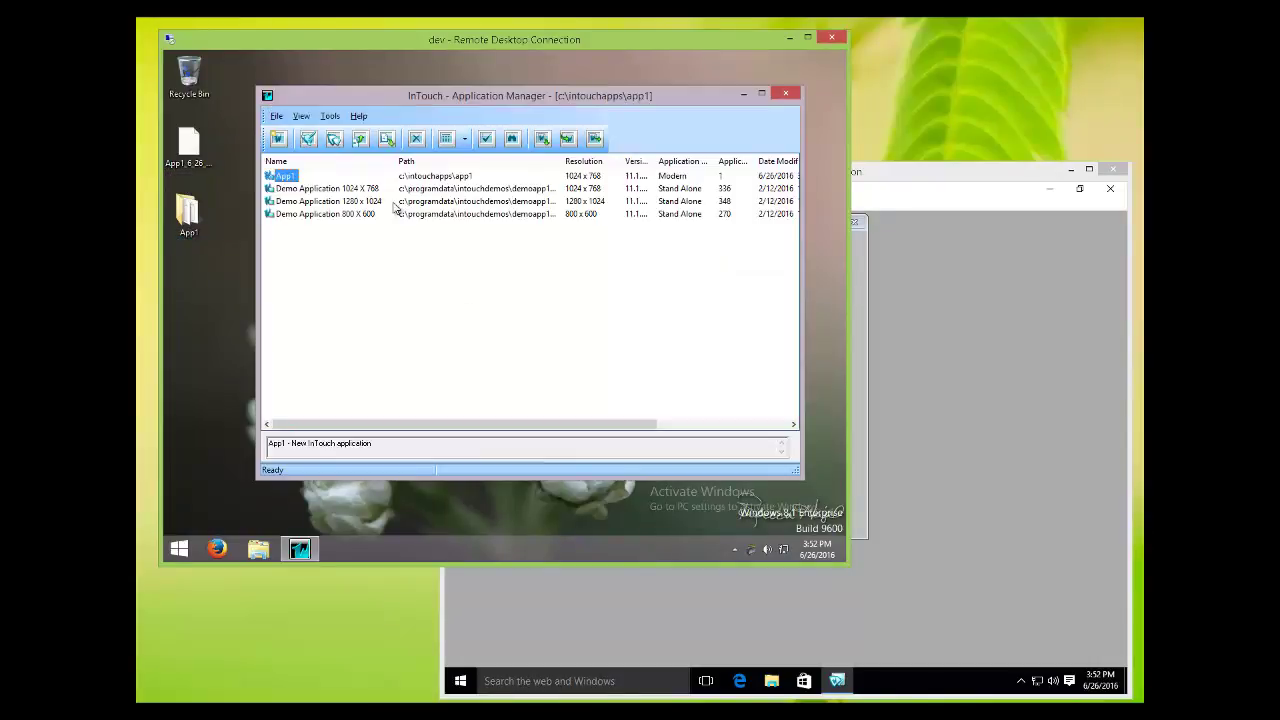
pyautogui.rightClick(295, 182)
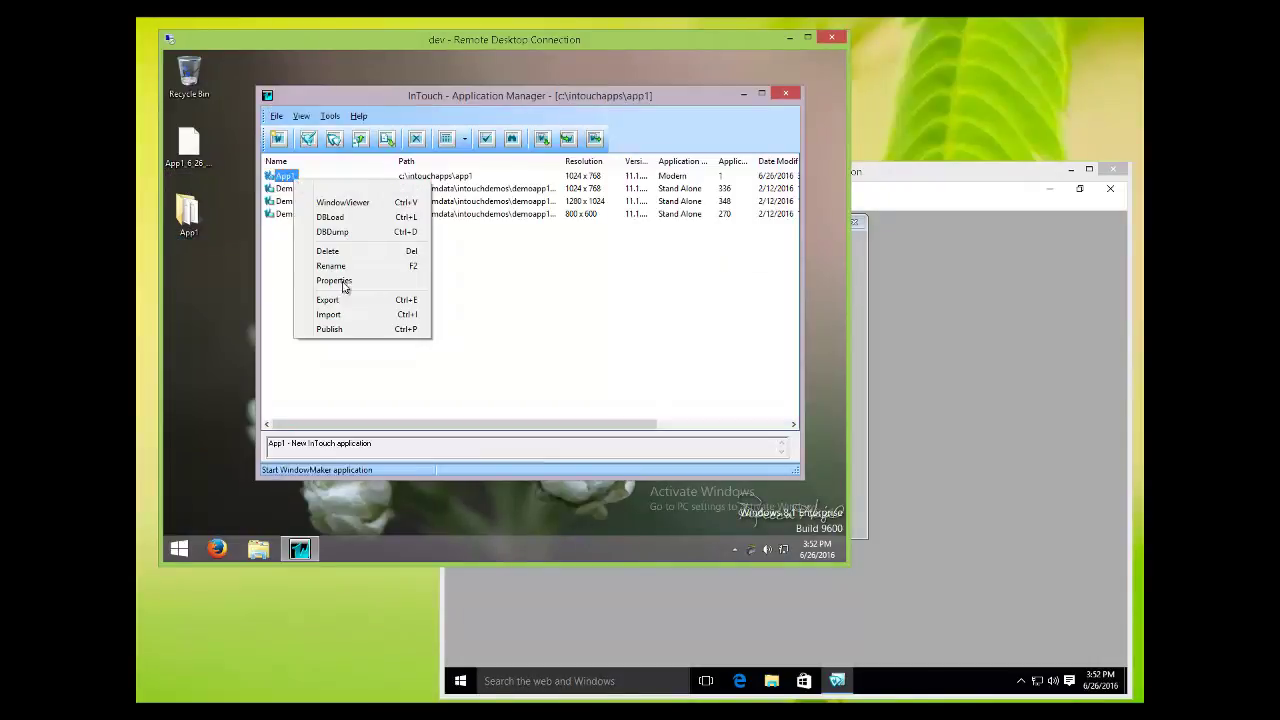